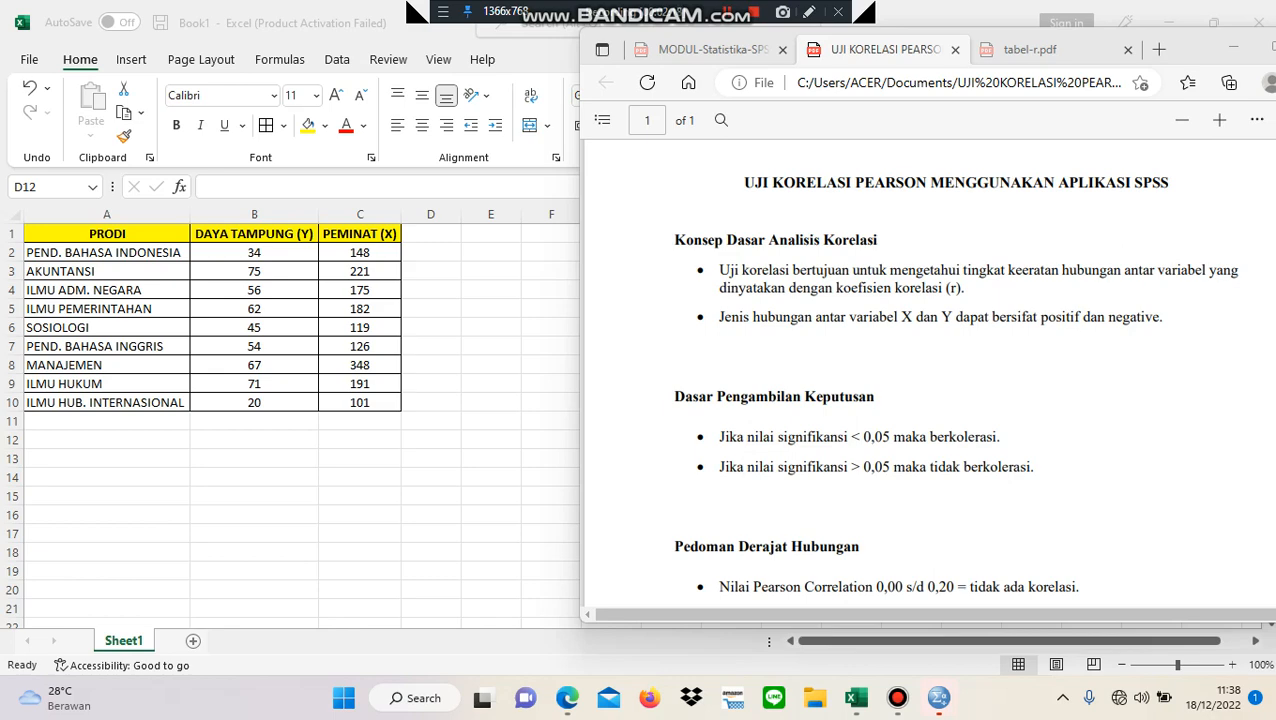
# - Switch to the SPSS Data Editor and define two variables named X and Y
pyautogui.moveTo(938, 697)
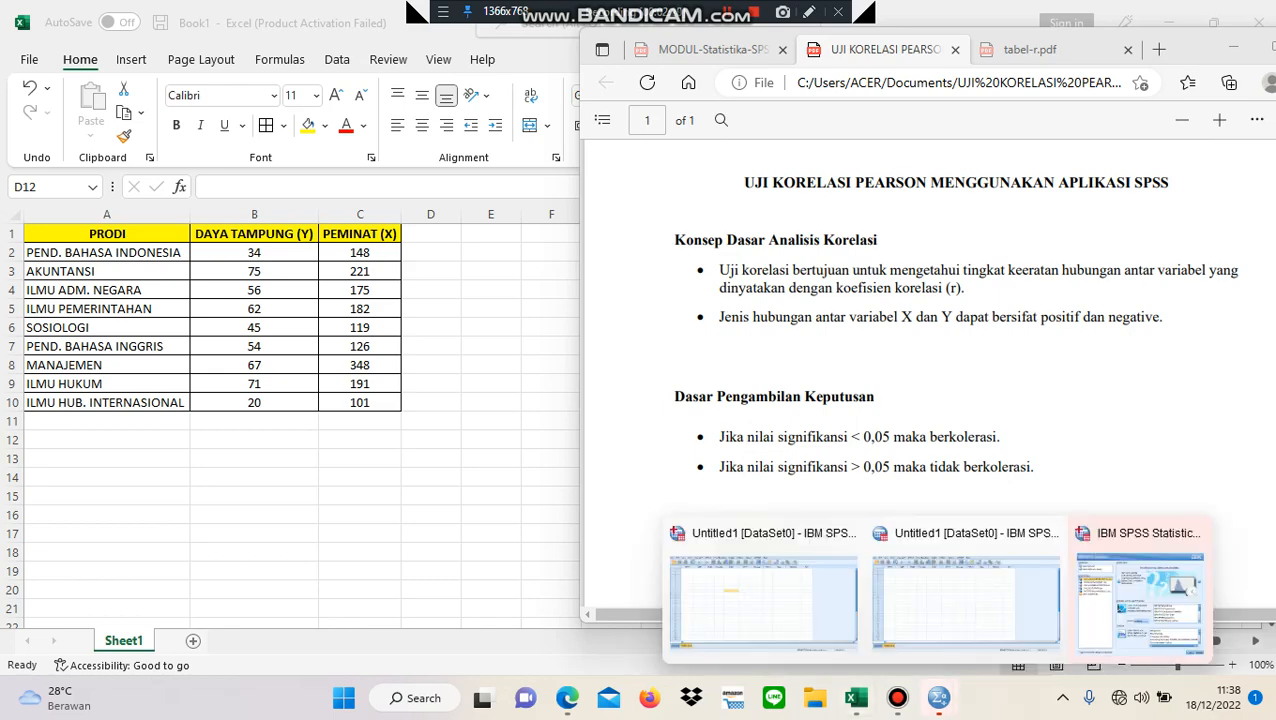
pyautogui.click(763, 595)
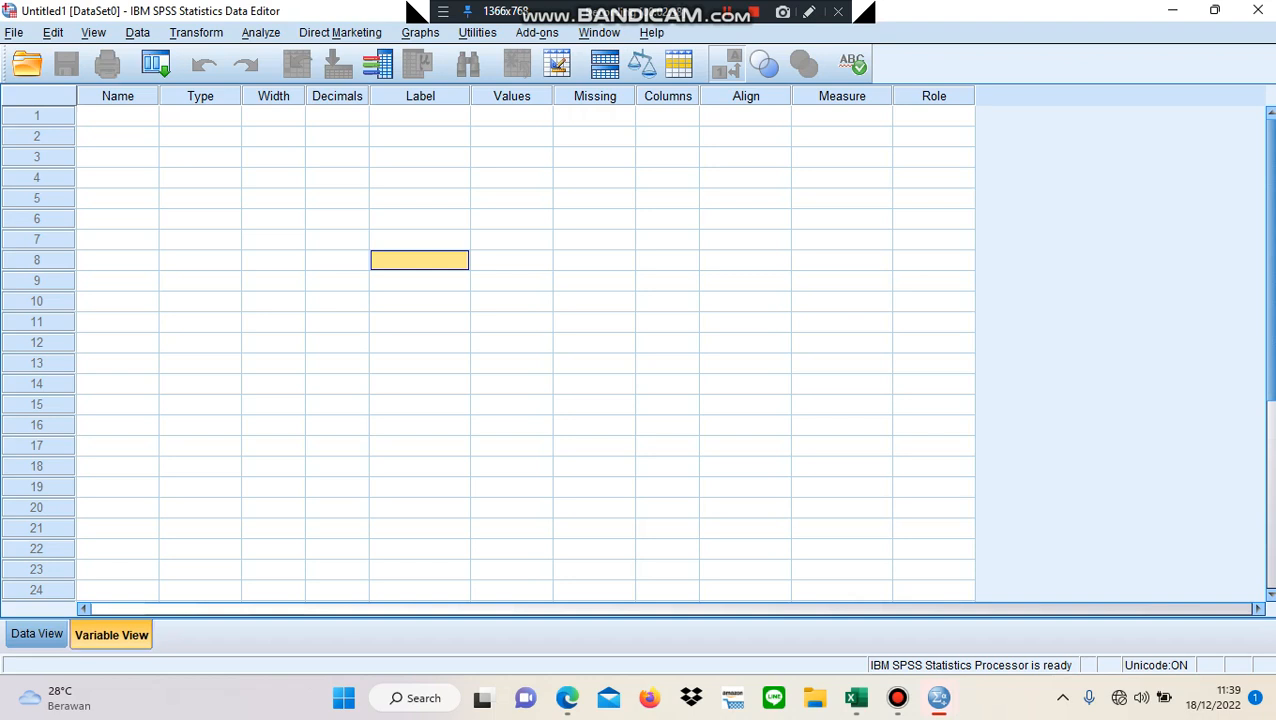
pyautogui.click(118, 116)
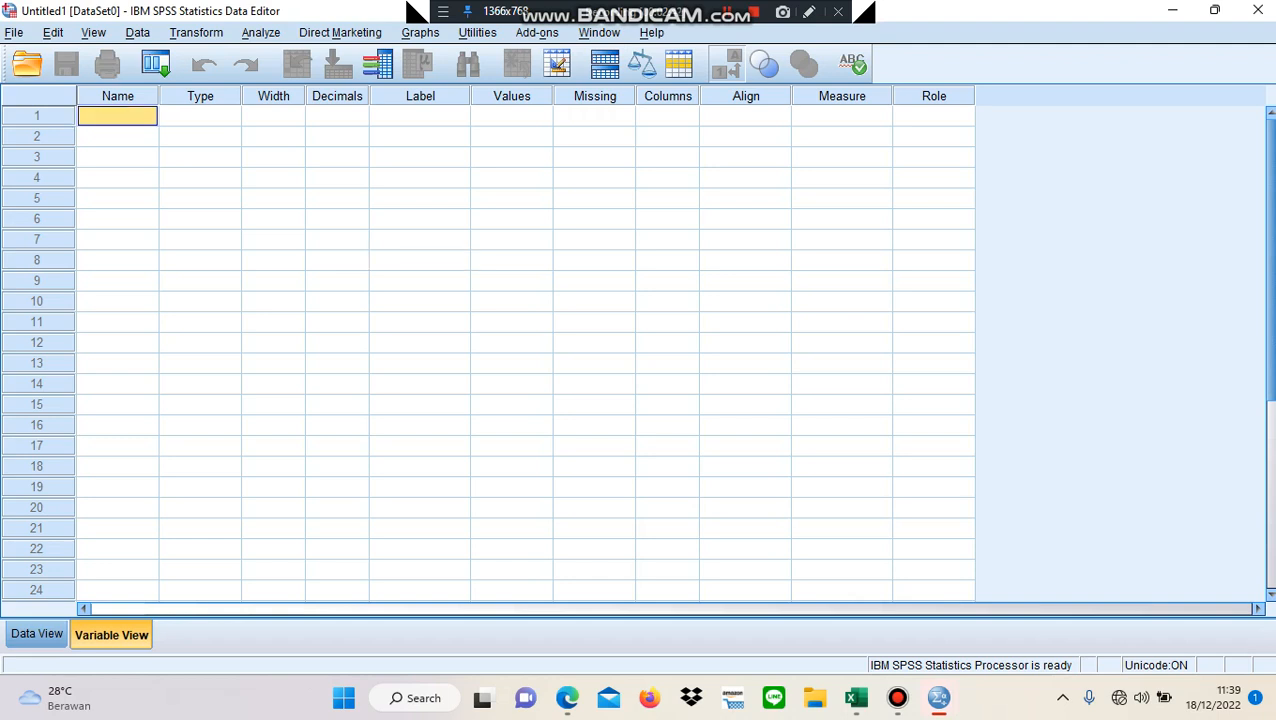
pyautogui.write('X')
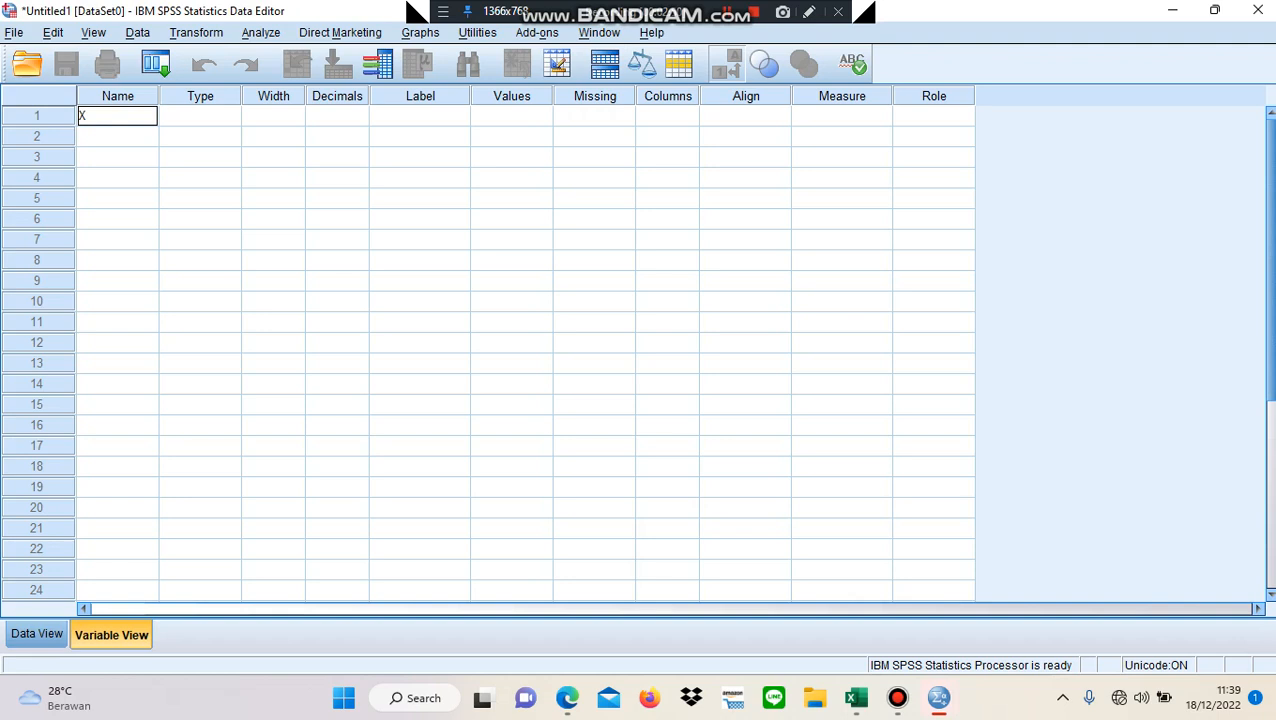
pyautogui.press('Return')
pyautogui.write('Y')
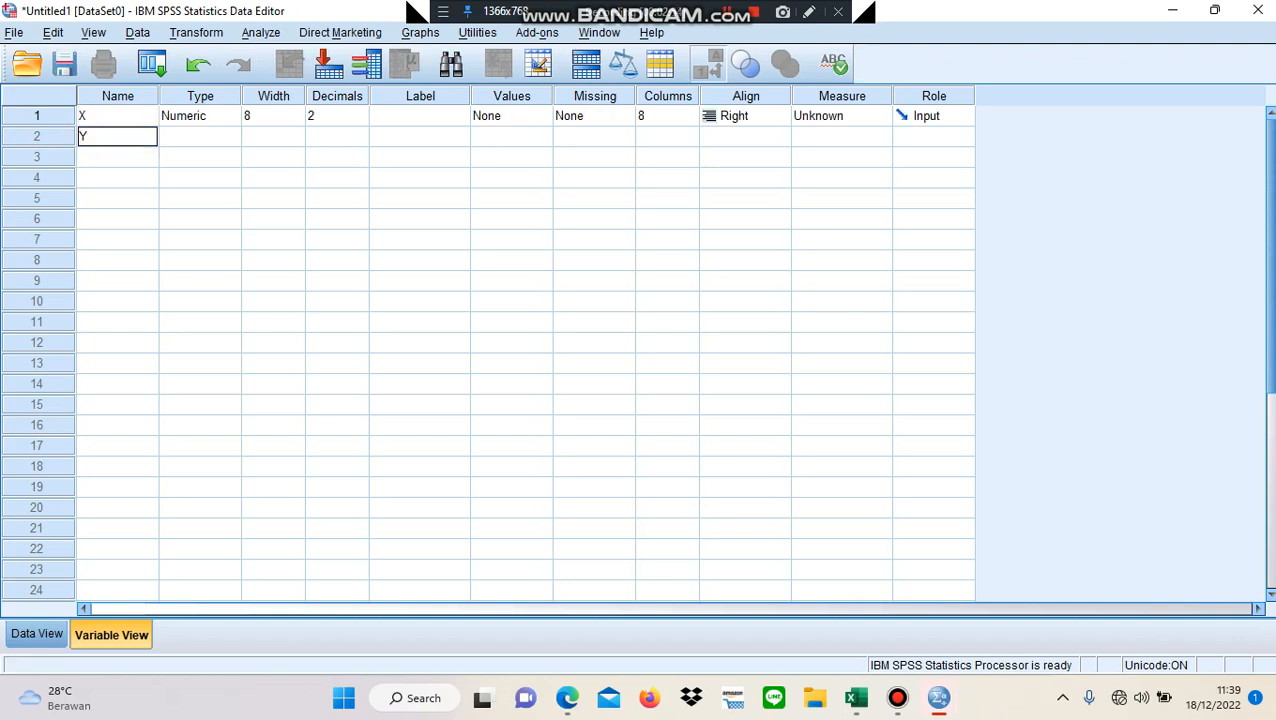
# - Set the decimals of variables X and Y to 0
pyautogui.click(338, 116)
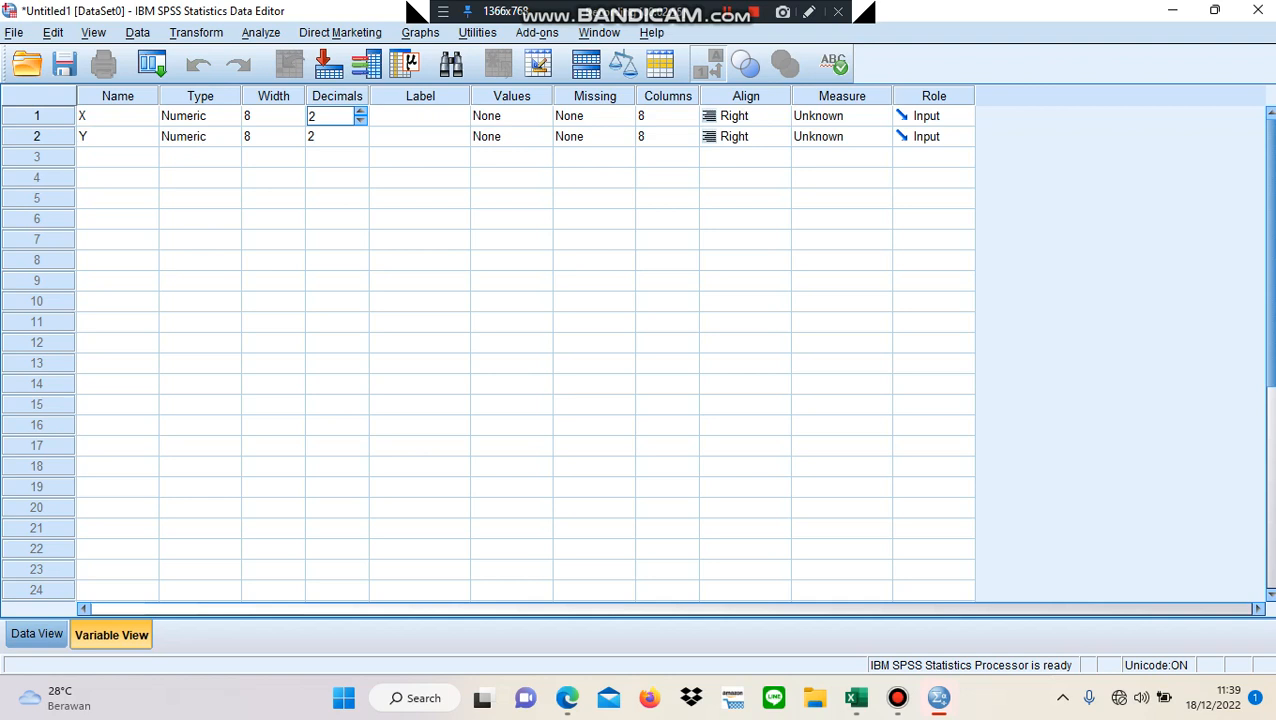
pyautogui.click(338, 116)
pyautogui.write('1')
pyautogui.press('BackSpace')
pyautogui.write('0')
pyautogui.press('Return')
pyautogui.write('3')
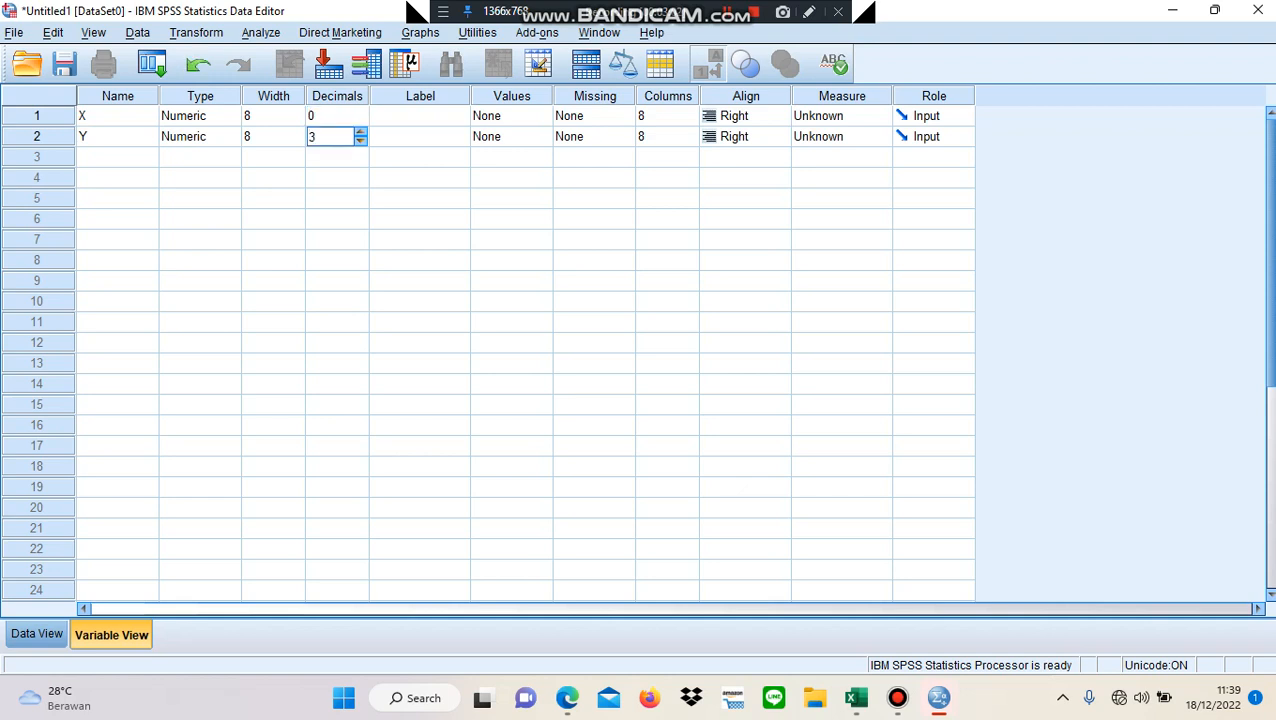
pyautogui.click(361, 141)
pyautogui.click(361, 141)
# - Label variable X as PEMINAT and variable Y as DAYA TAMPUNG
pyautogui.click(420, 116)
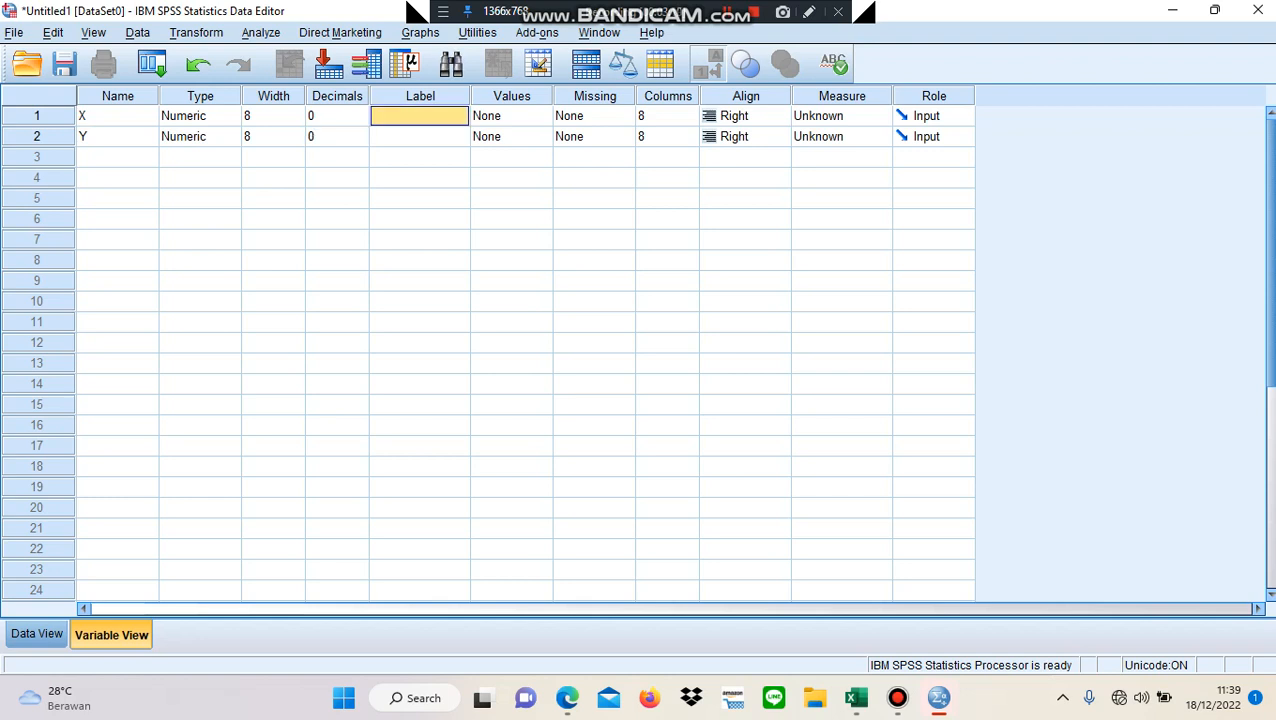
pyautogui.write('P')
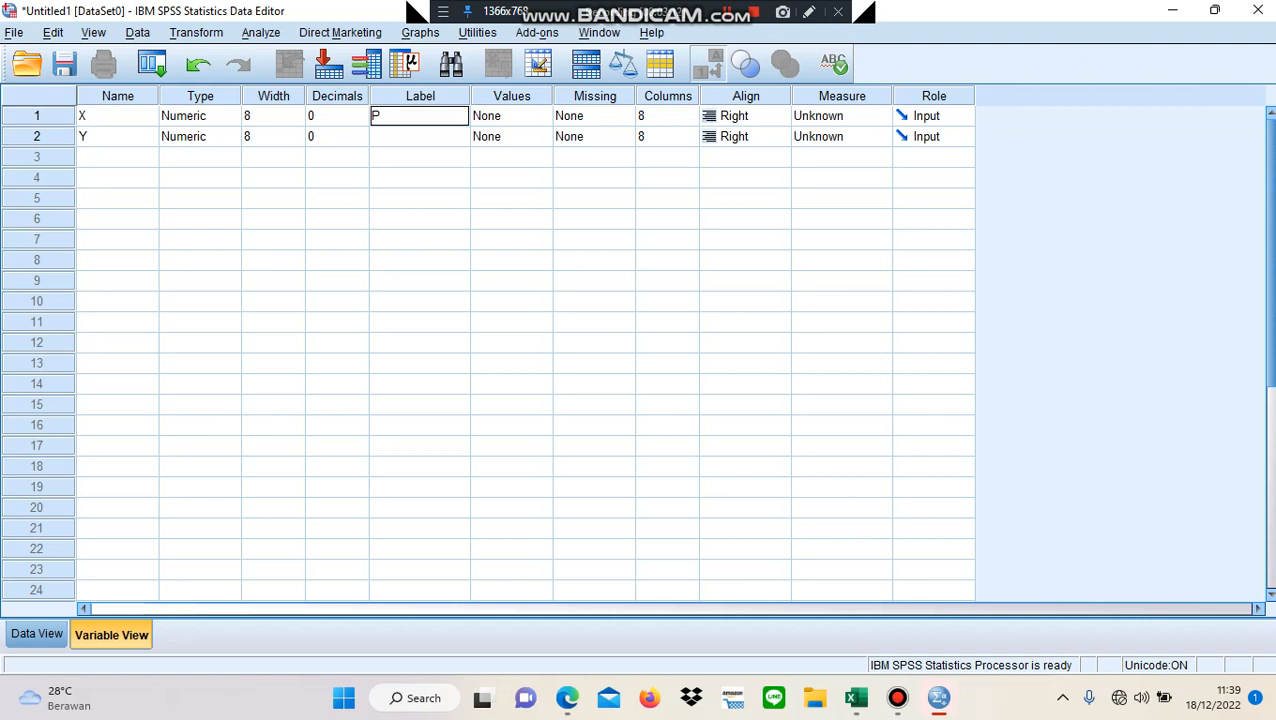
pyautogui.write('EMINAT')
pyautogui.press('Return')
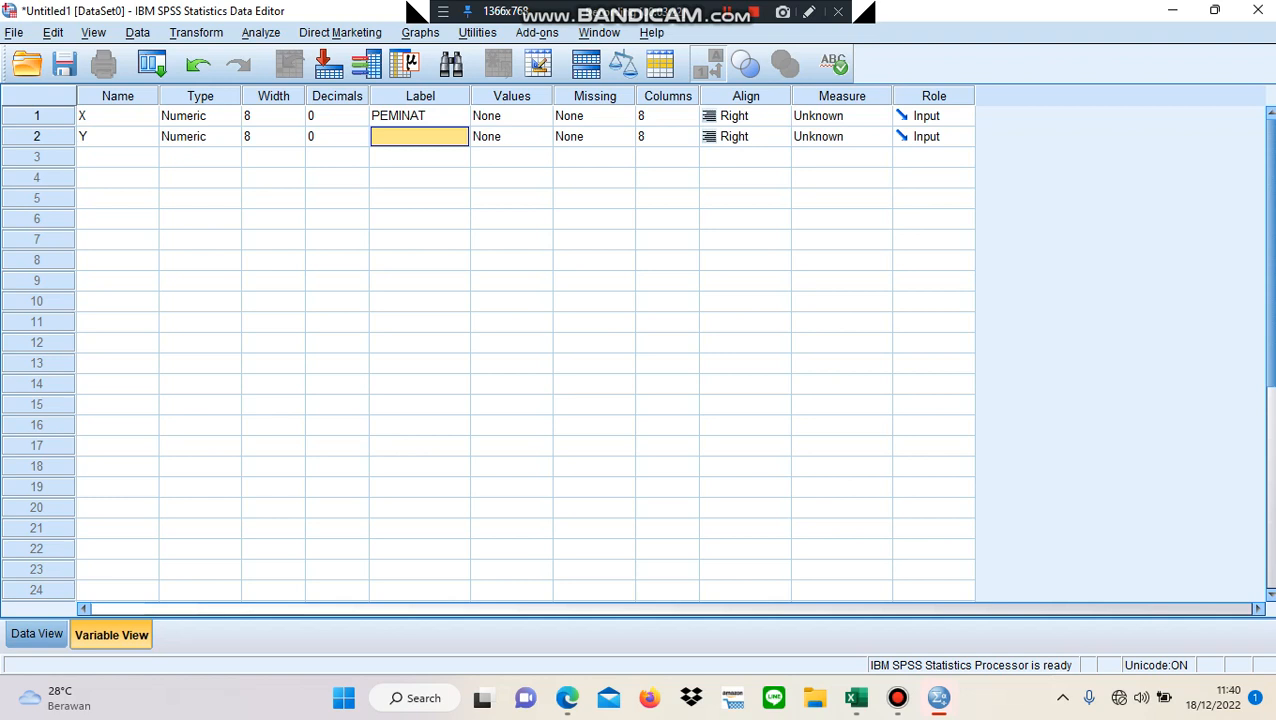
pyautogui.write('DAYA')
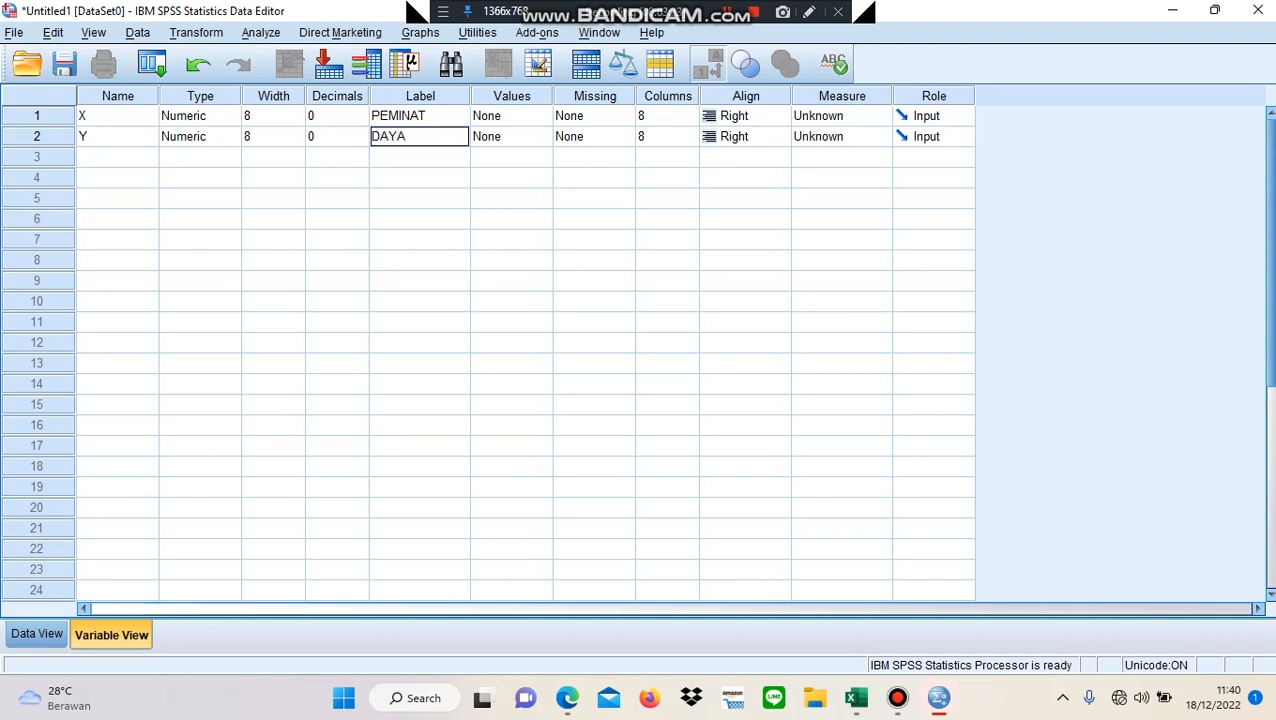
pyautogui.write(' TAMPUNG')
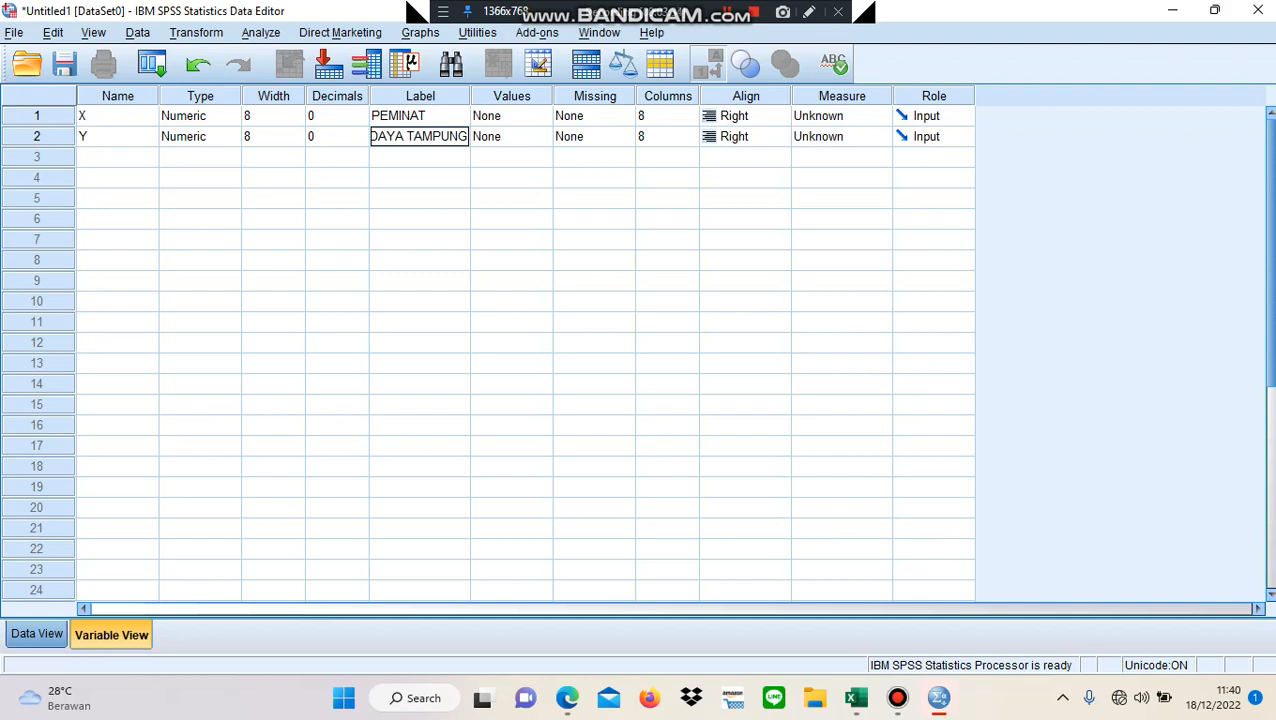
# - Copy the PEMINAT (X) values in C2:C10 of the Excel sheet into the X column of the SPSS data, starting at case 1
pyautogui.click(36, 634)
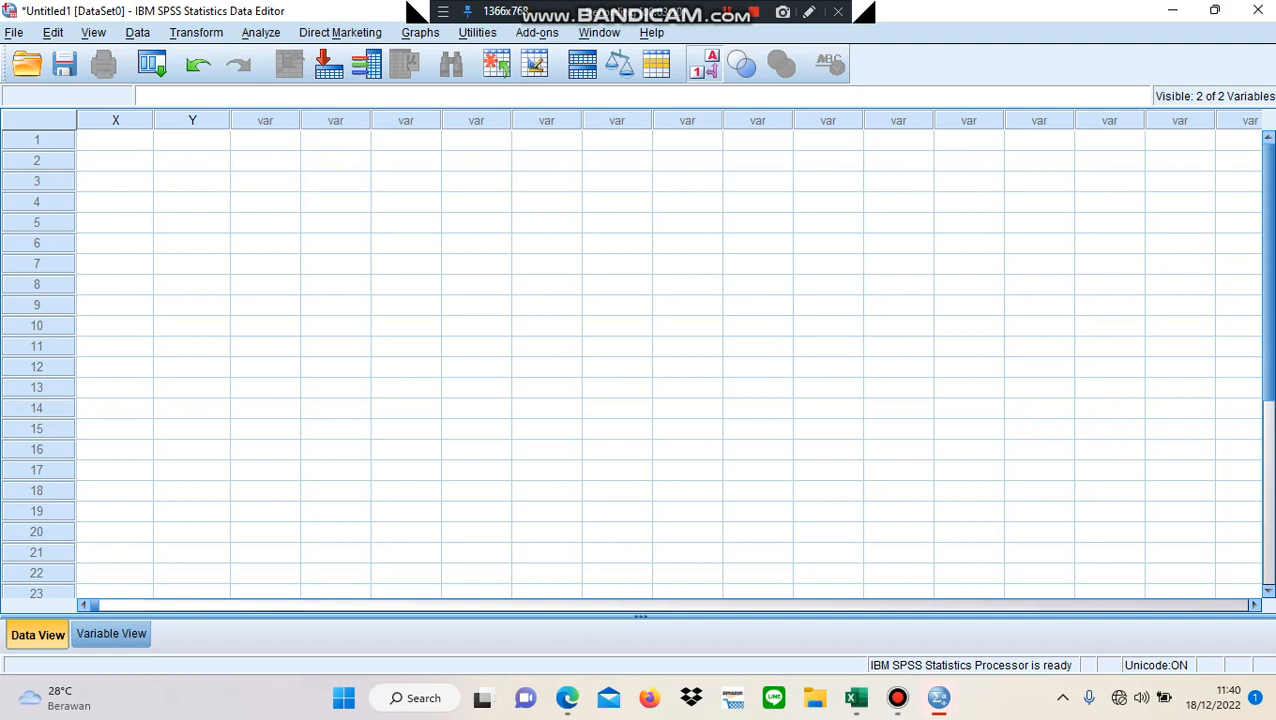
pyautogui.moveTo(856, 698)
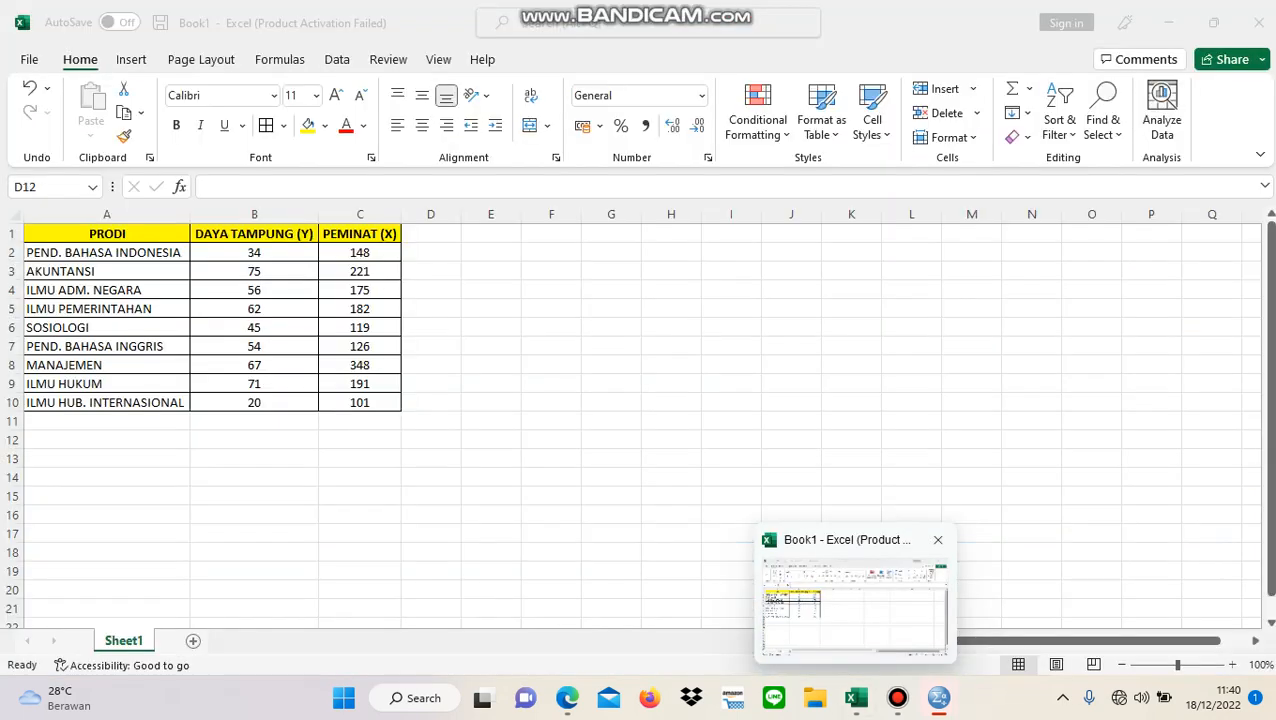
pyautogui.click(856, 608)
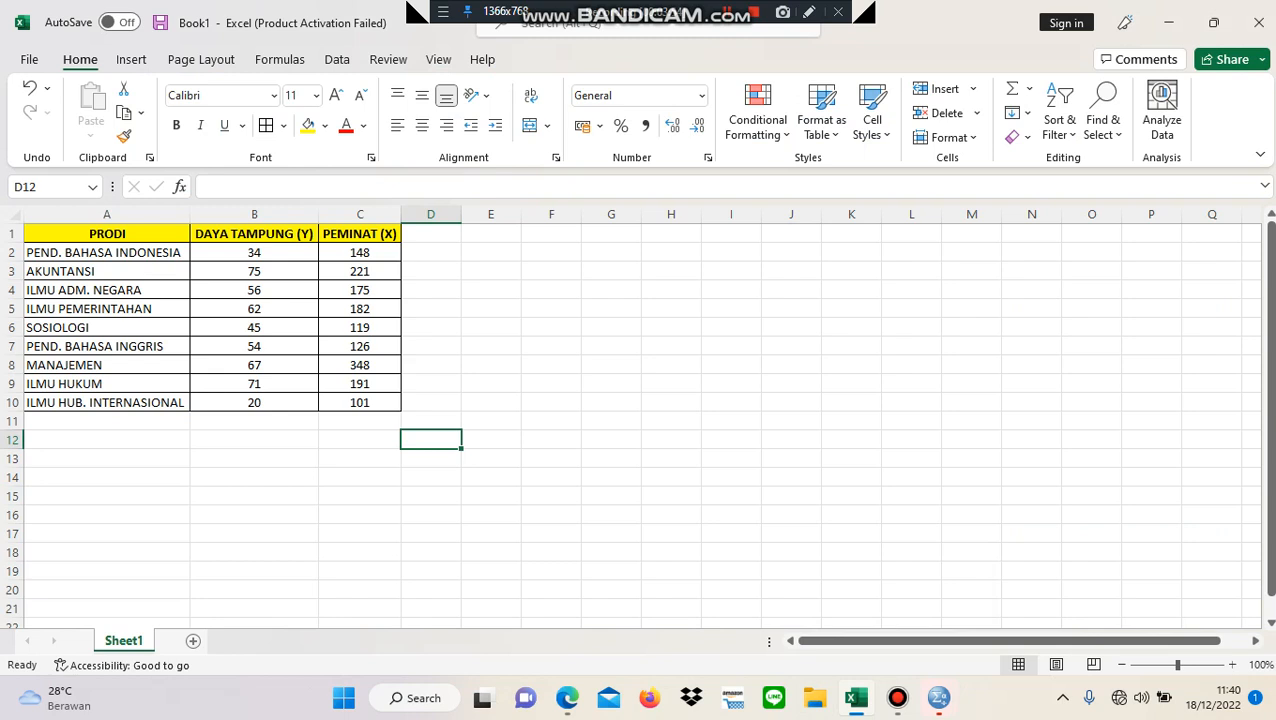
pyautogui.click(360, 253)
pyautogui.moveTo(360, 253); pyautogui.dragTo(360, 402)
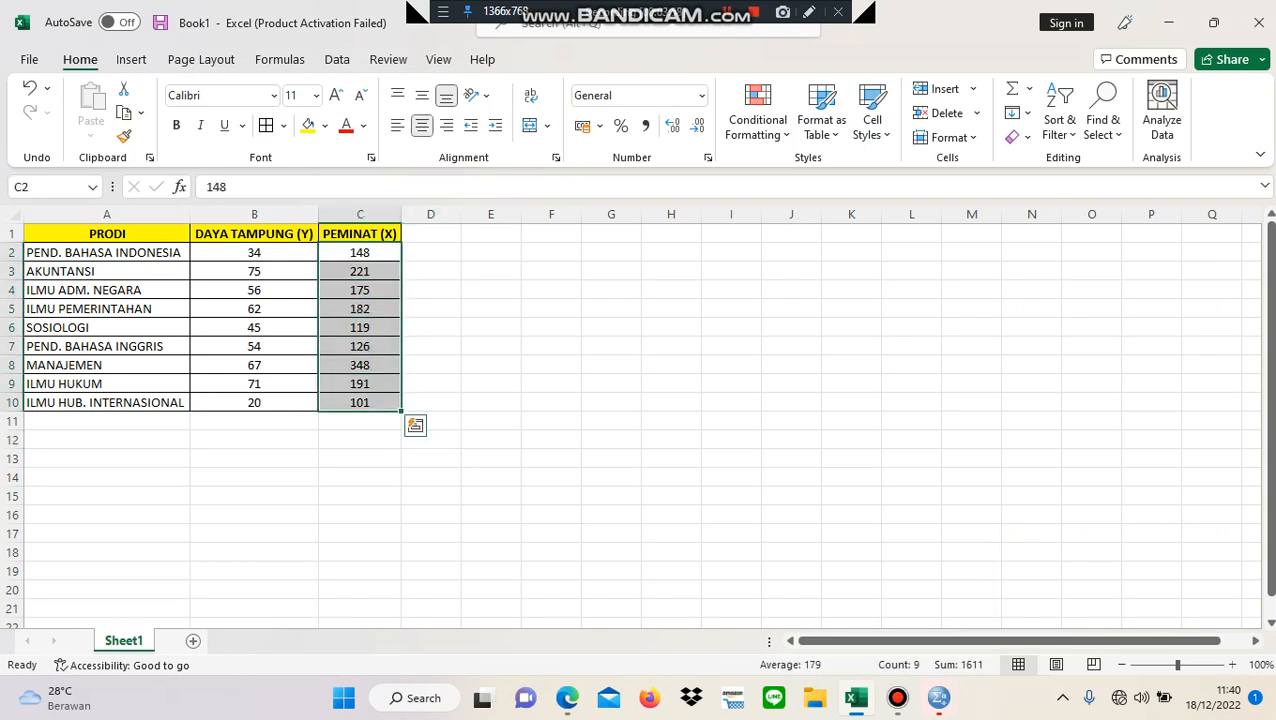
pyautogui.hotkey('ctrl', 'c')
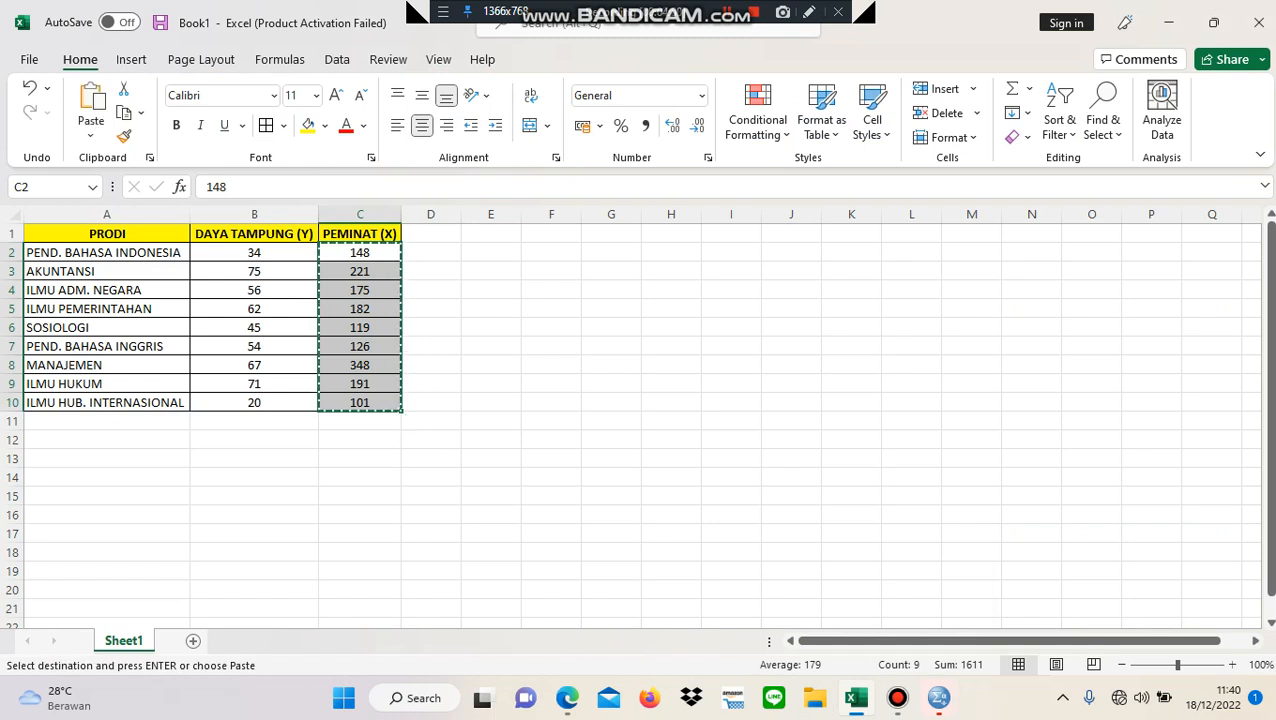
pyautogui.moveTo(938, 697)
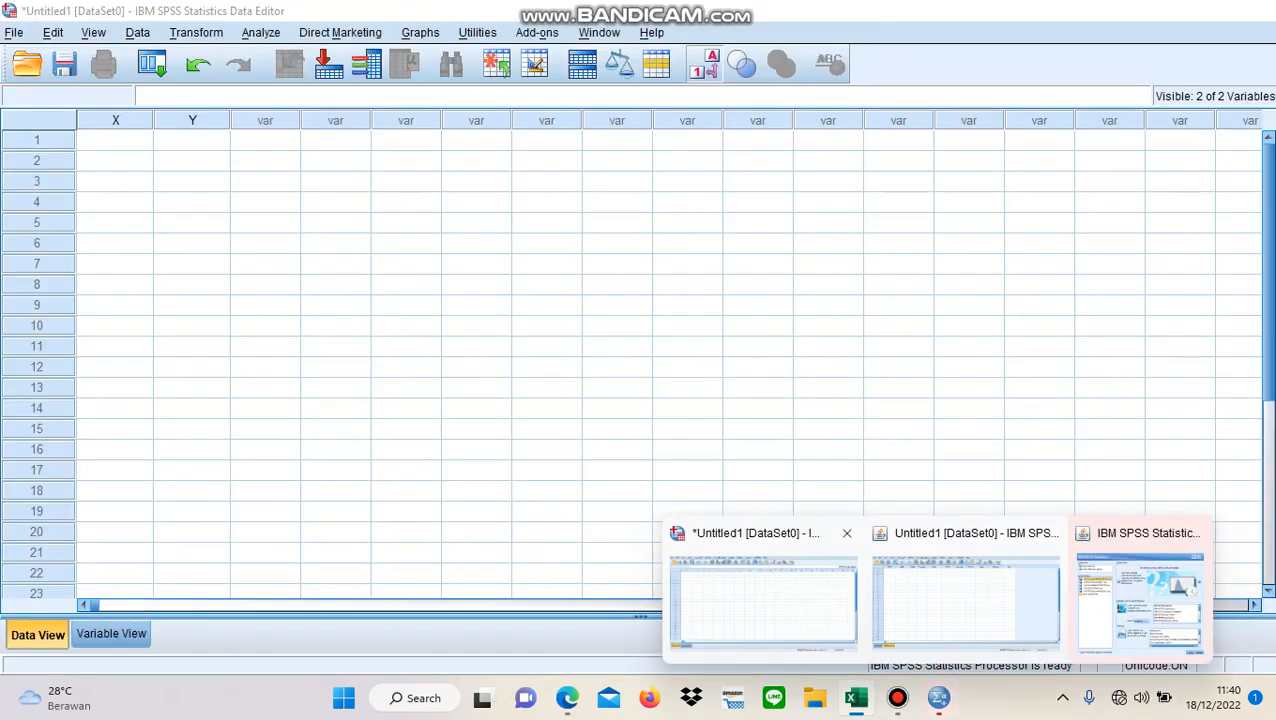
pyautogui.click(763, 598)
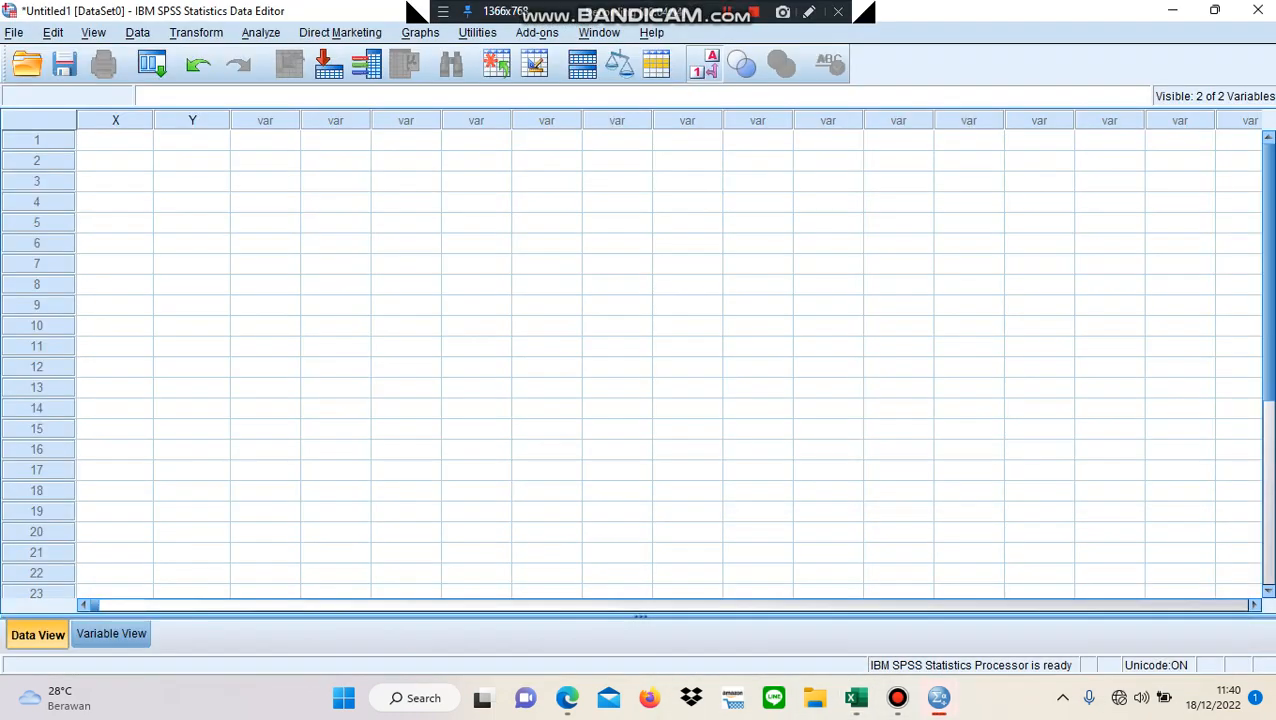
pyautogui.click(115, 141)
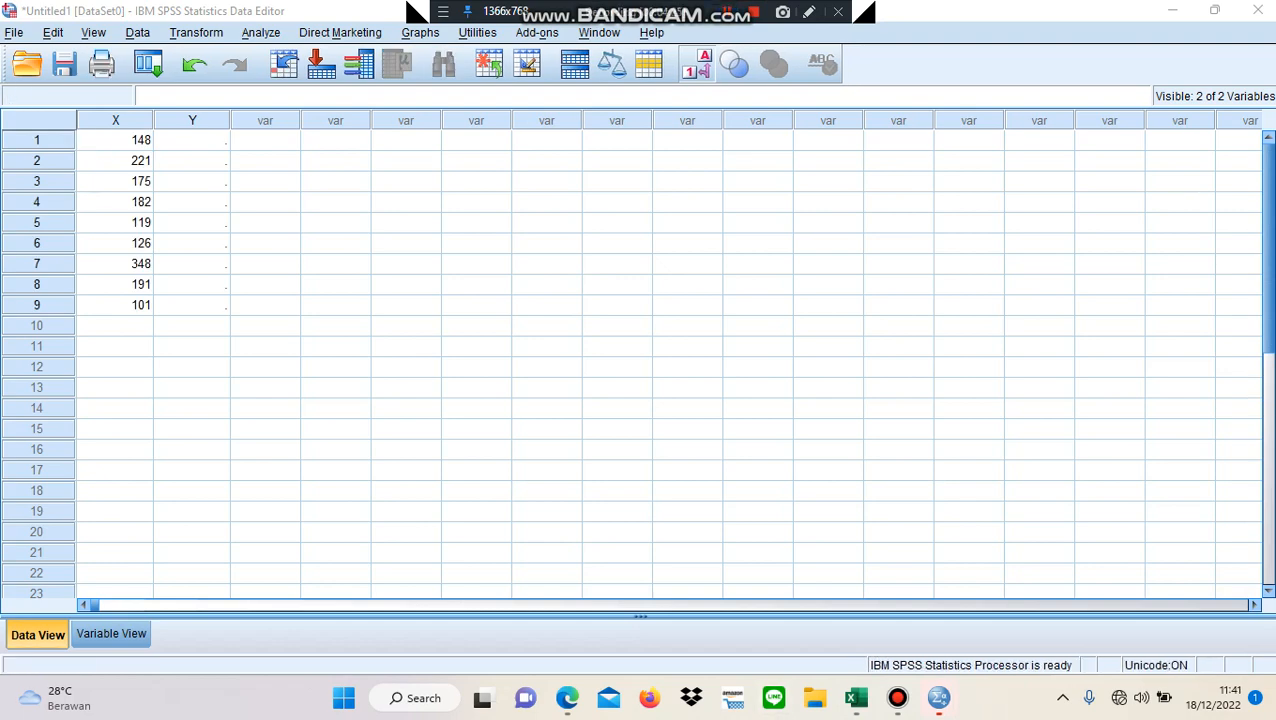
# - Copy the DAYA TAMPUNG (Y) values in B2:B10 of the Excel sheet into the Y column of the SPSS data, starting at case 1
pyautogui.click(856, 697)
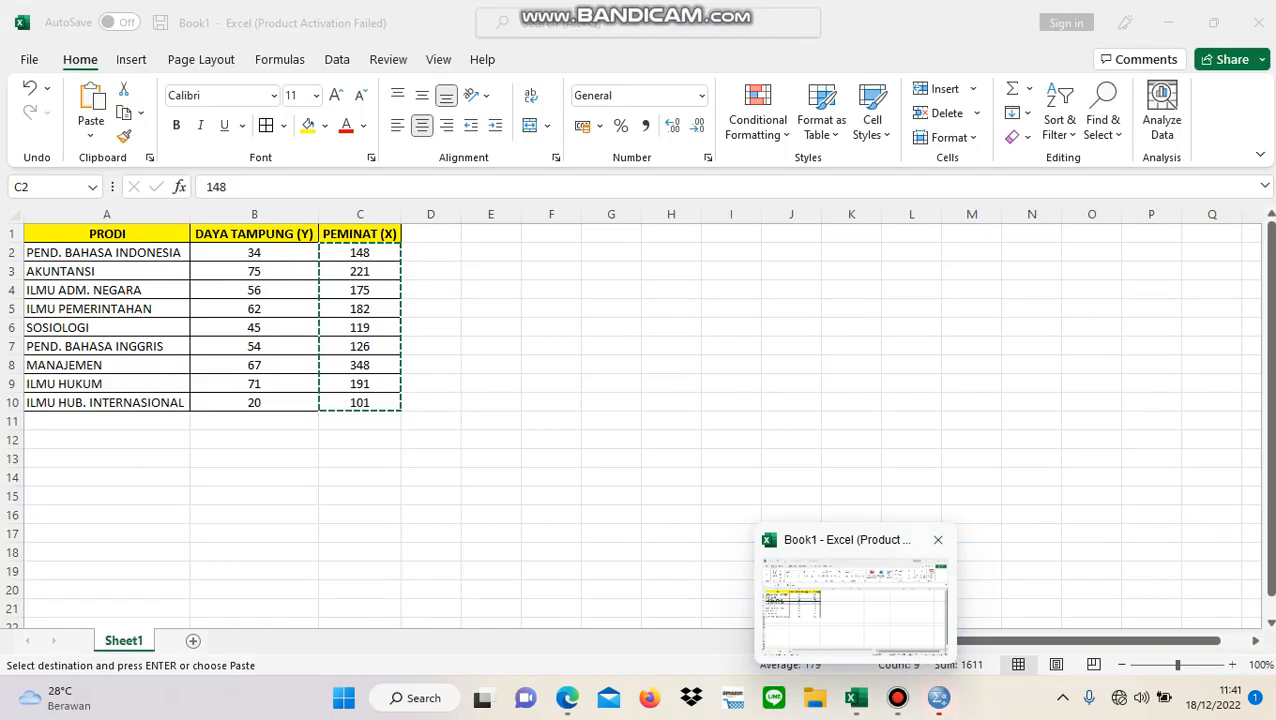
pyautogui.doubleClick(349, 290)
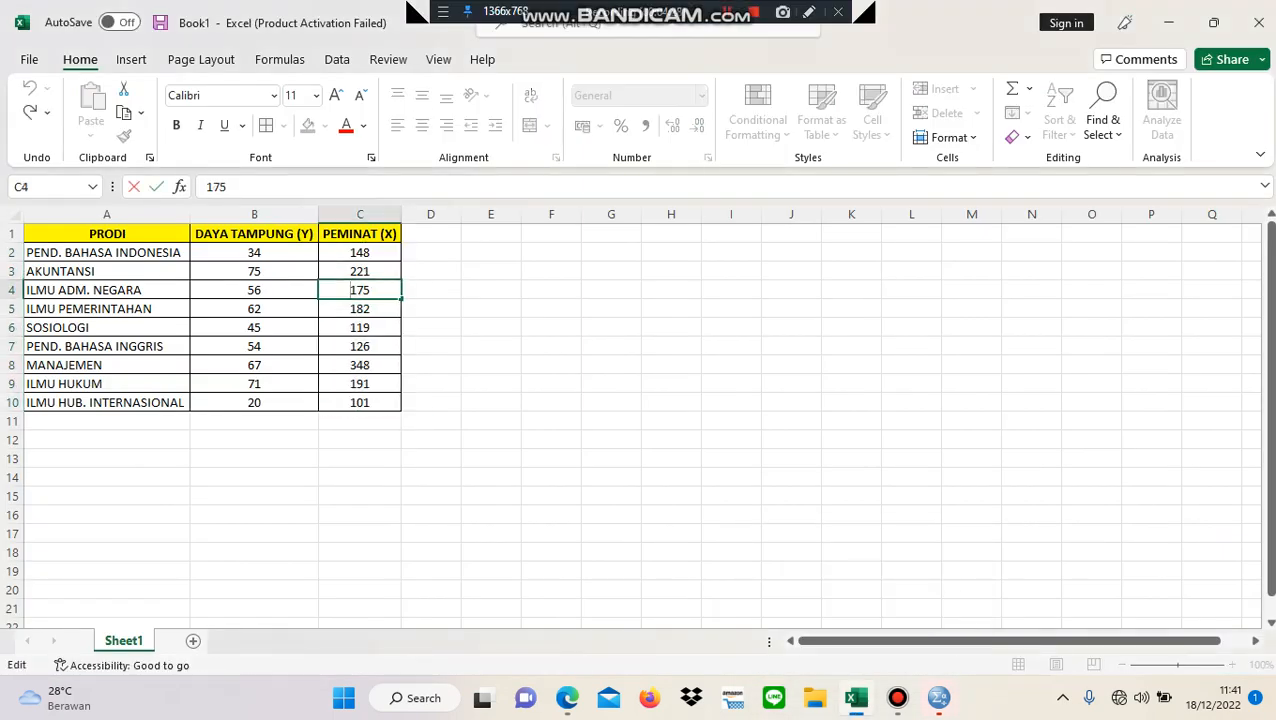
pyautogui.click(254, 253)
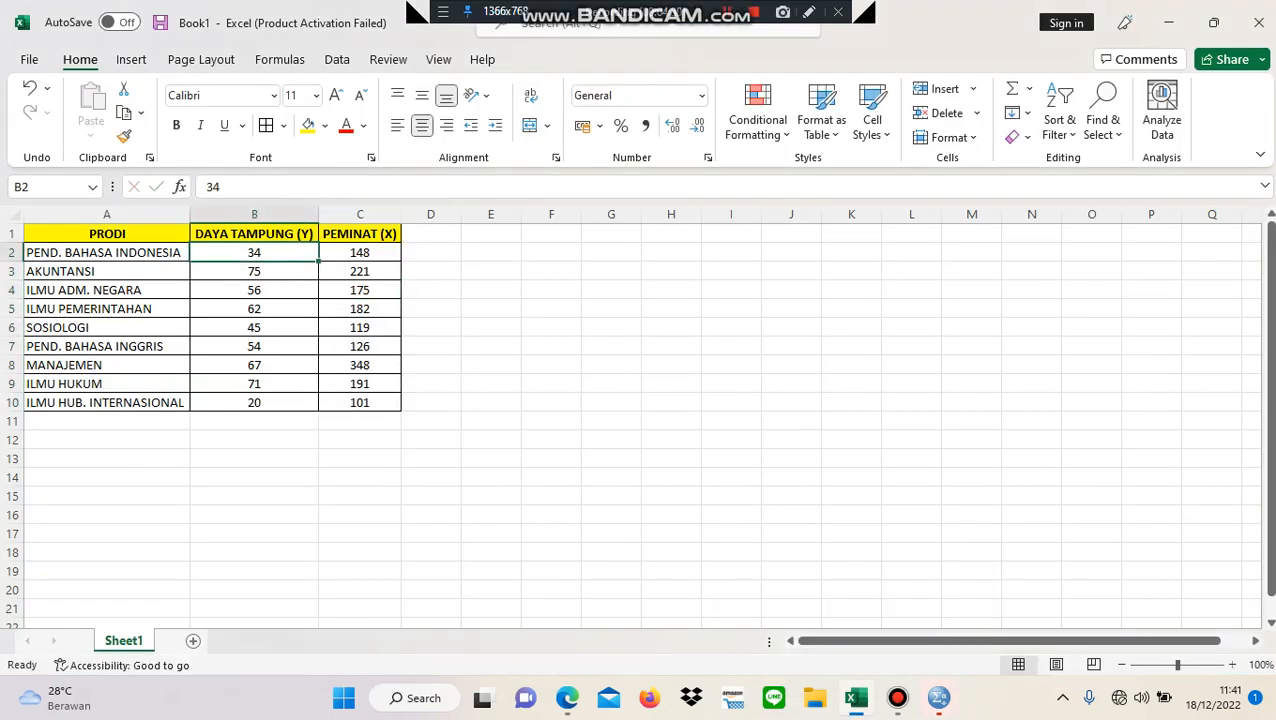
pyautogui.moveTo(254, 253); pyautogui.dragTo(254, 402)
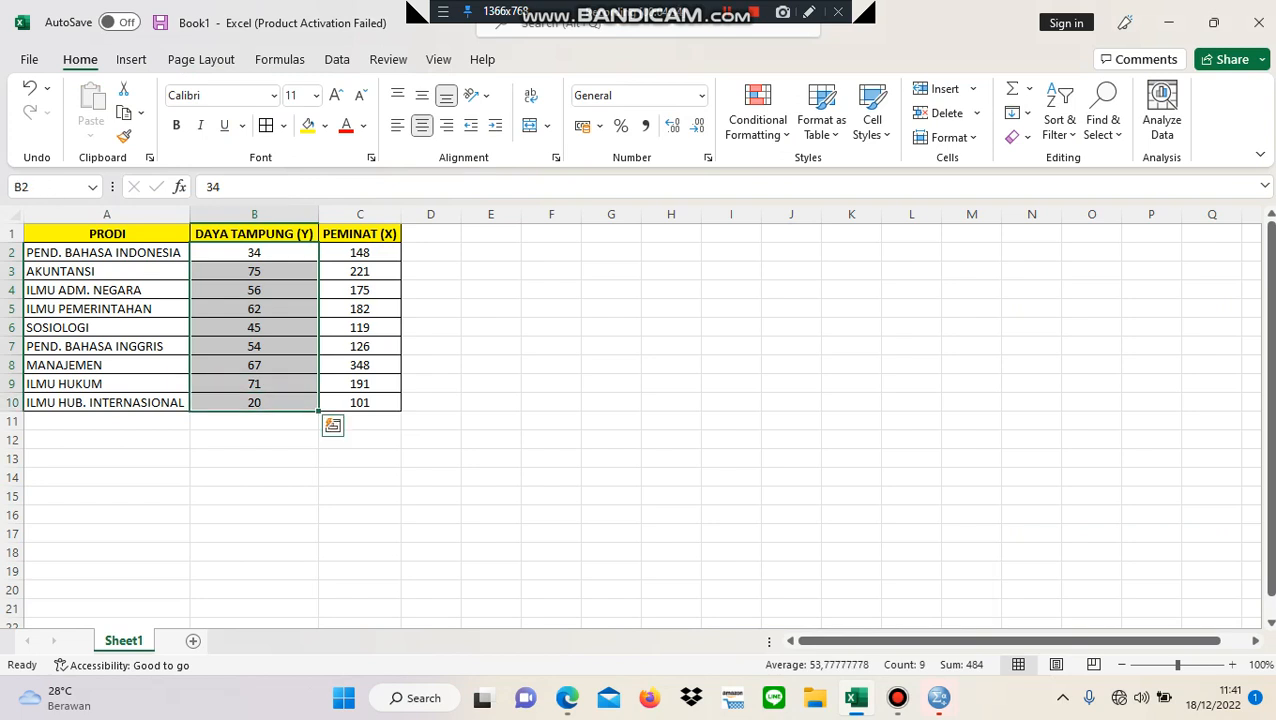
pyautogui.hotkey('ctrl', 'c')
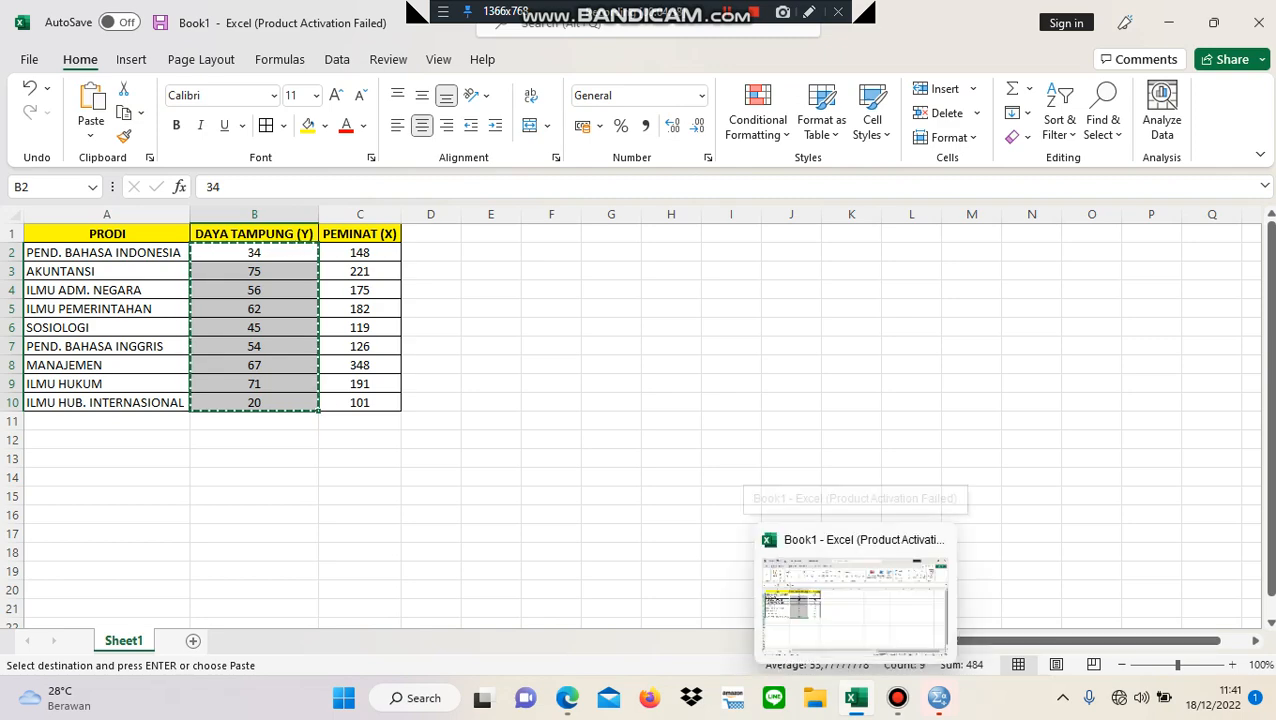
pyautogui.moveTo(897, 697)
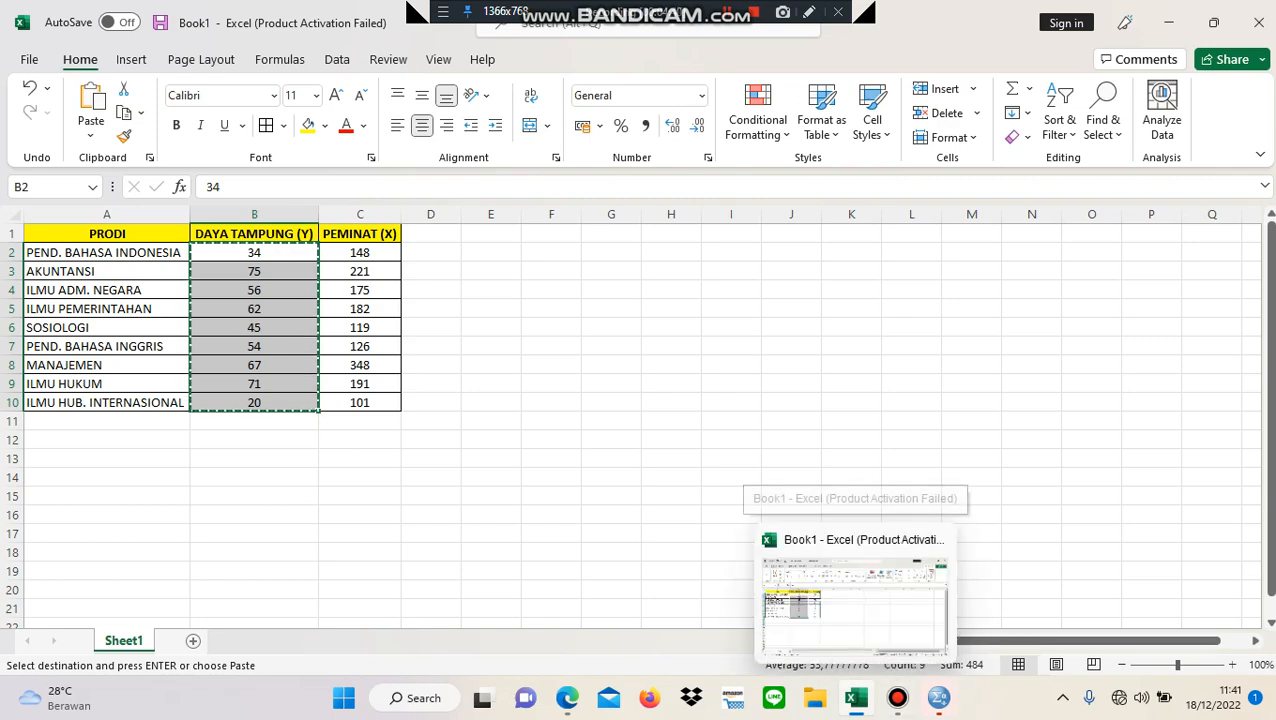
pyautogui.moveTo(938, 697)
pyautogui.click(762, 600)
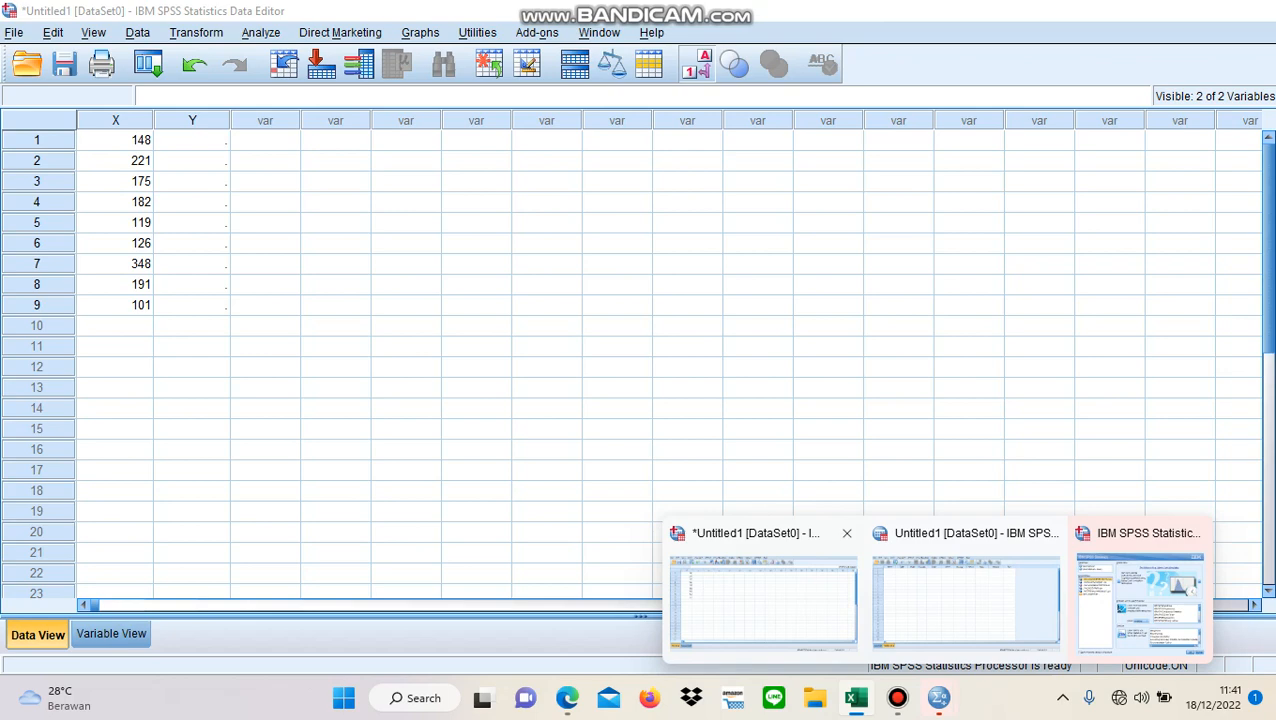
pyautogui.click(192, 140)
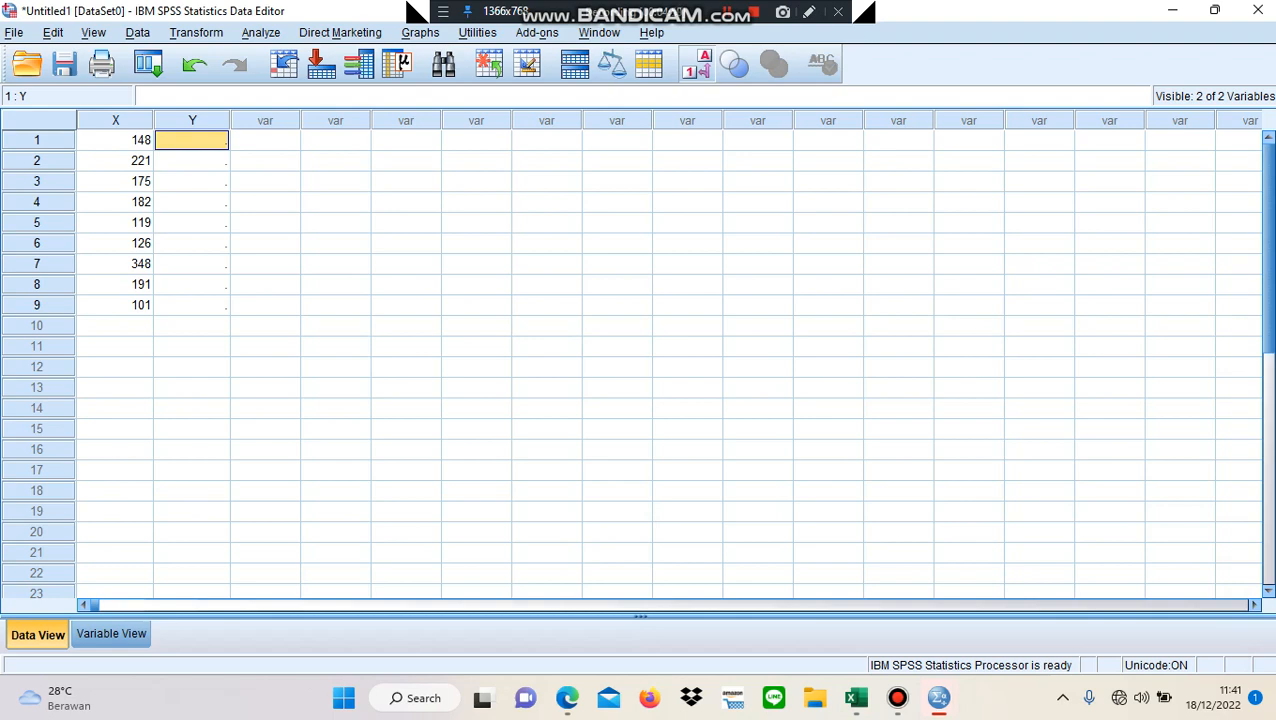
pyautogui.rightClick(218, 141)
pyautogui.click(252, 199)
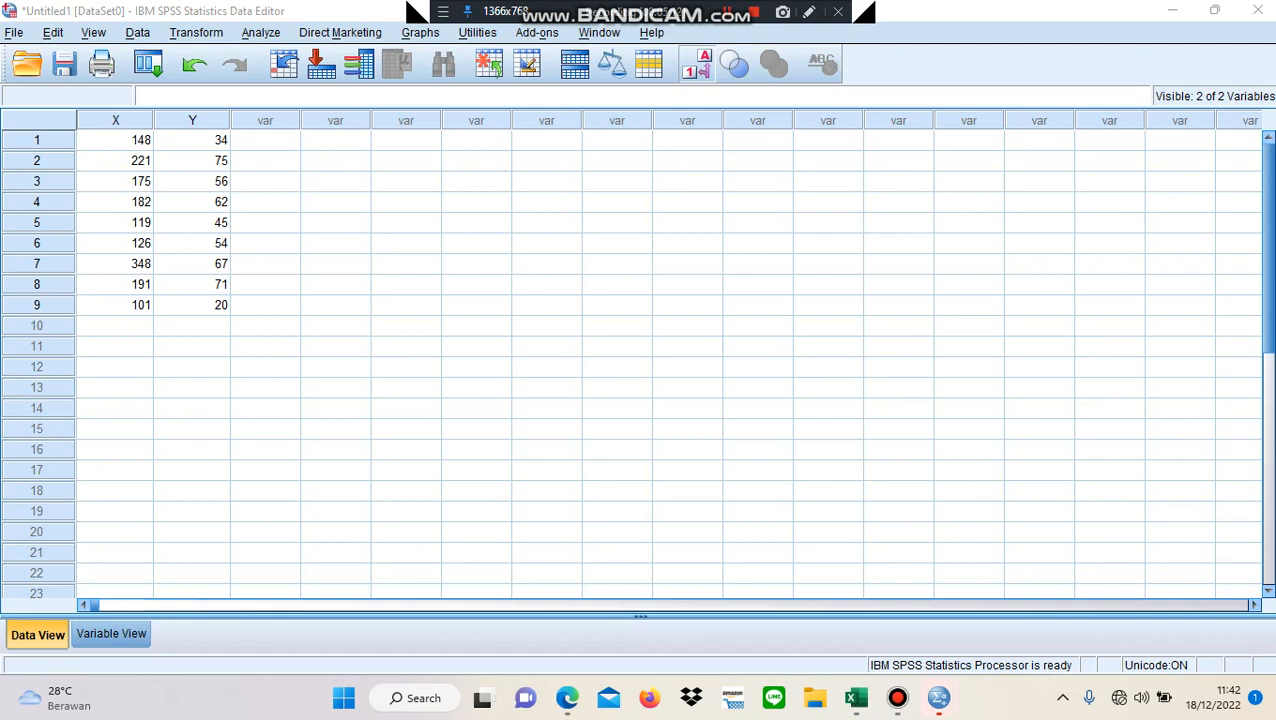
# - Set up a bivariate correlation analysis with PEMINAT [X] and DAYA TAMPUNG [Y] as the variables
pyautogui.hotkey('alt', 'a')
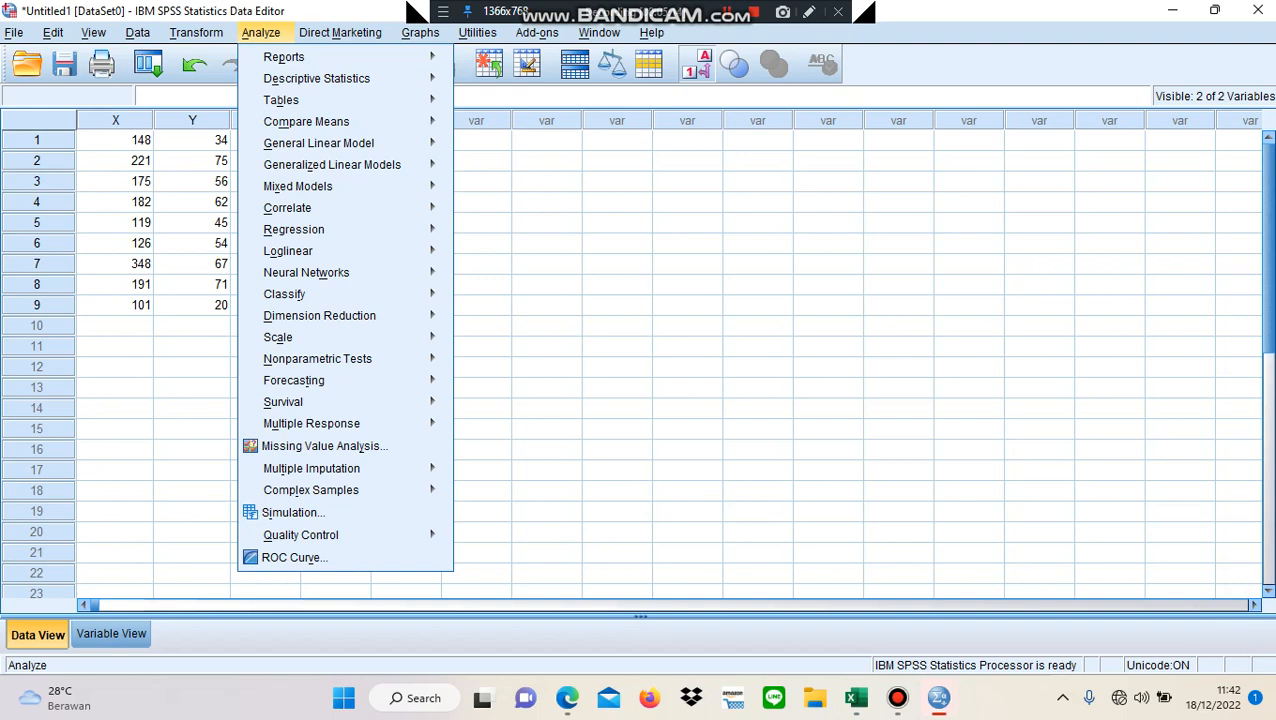
pyautogui.moveTo(288, 208)
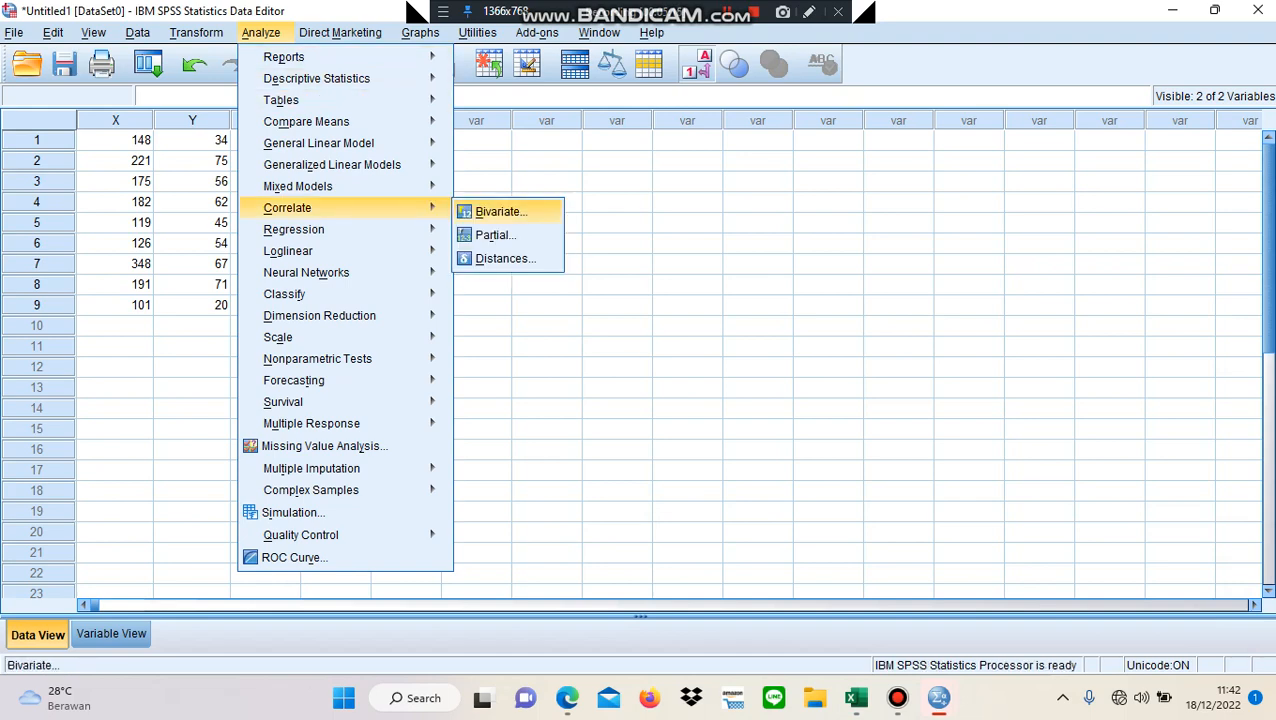
pyautogui.press('Return')
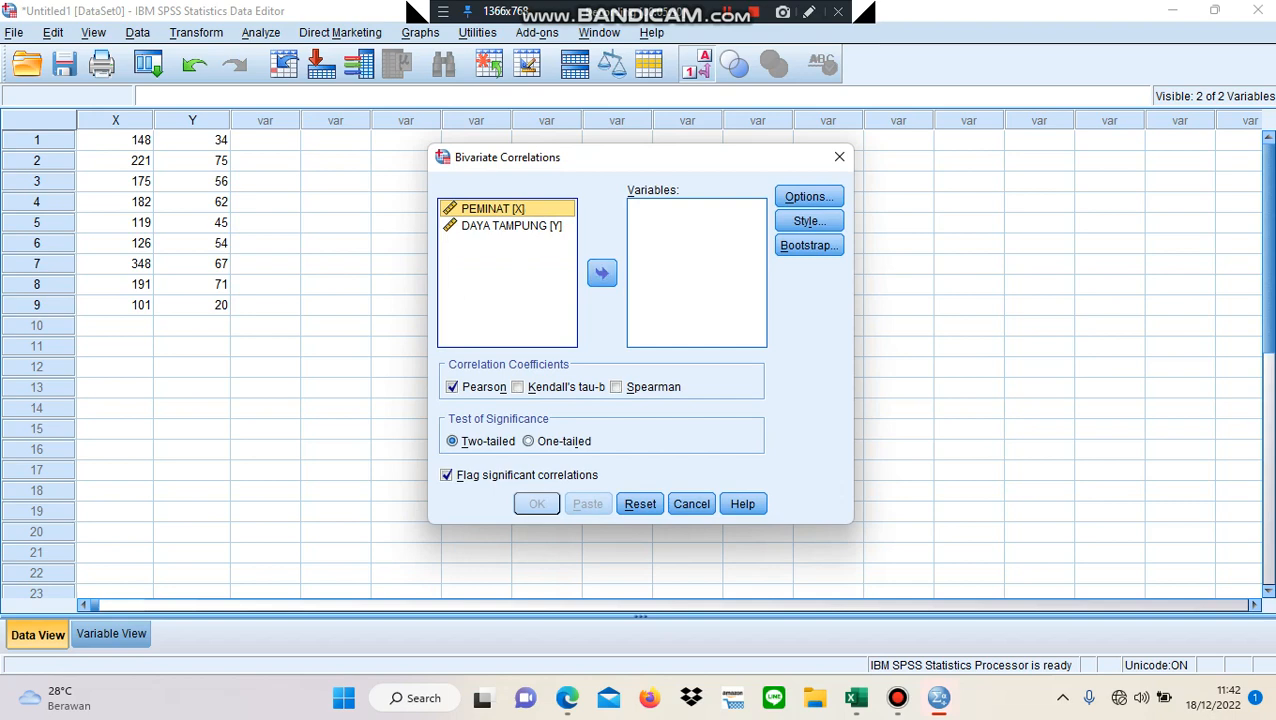
pyautogui.click(601, 272)
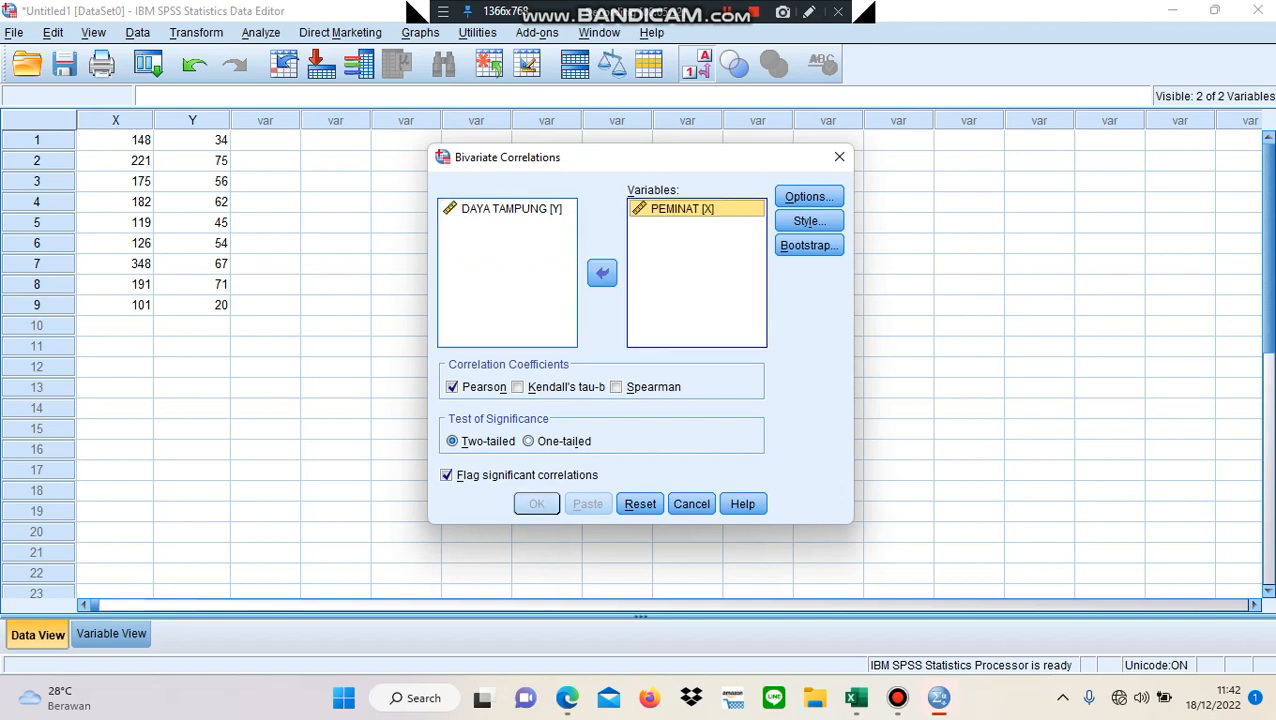
pyautogui.click(511, 208)
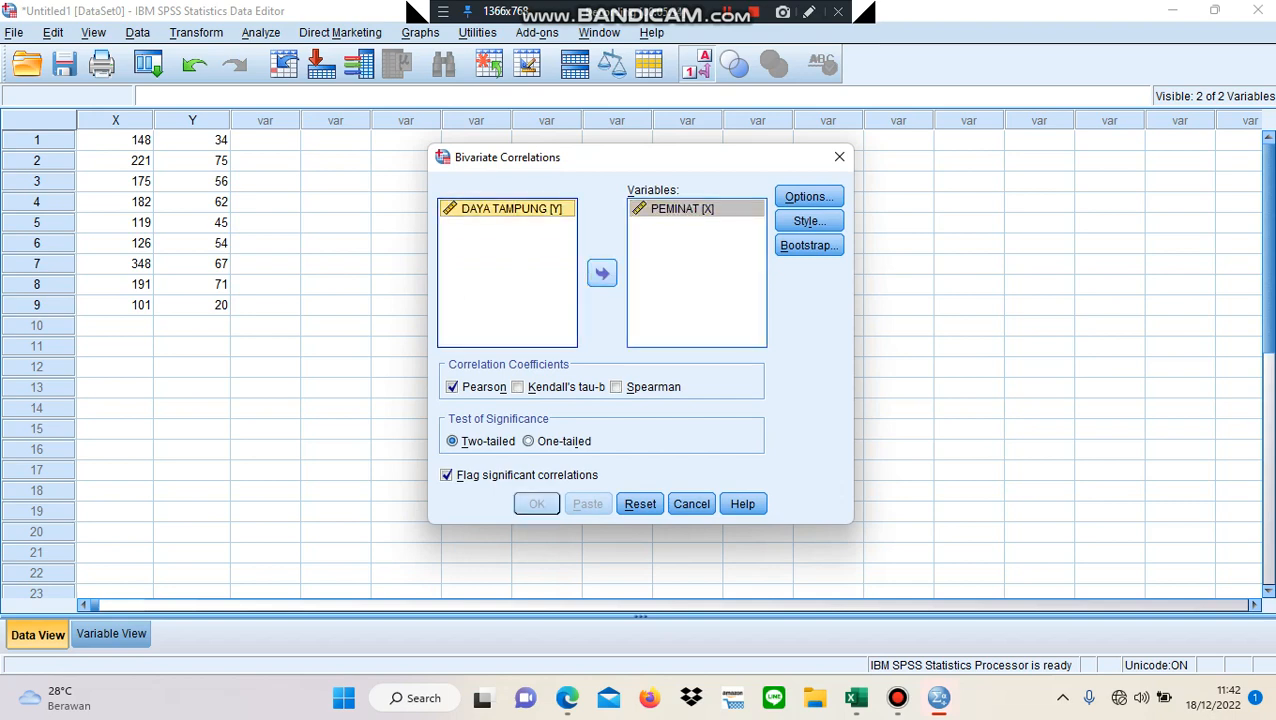
pyautogui.click(601, 272)
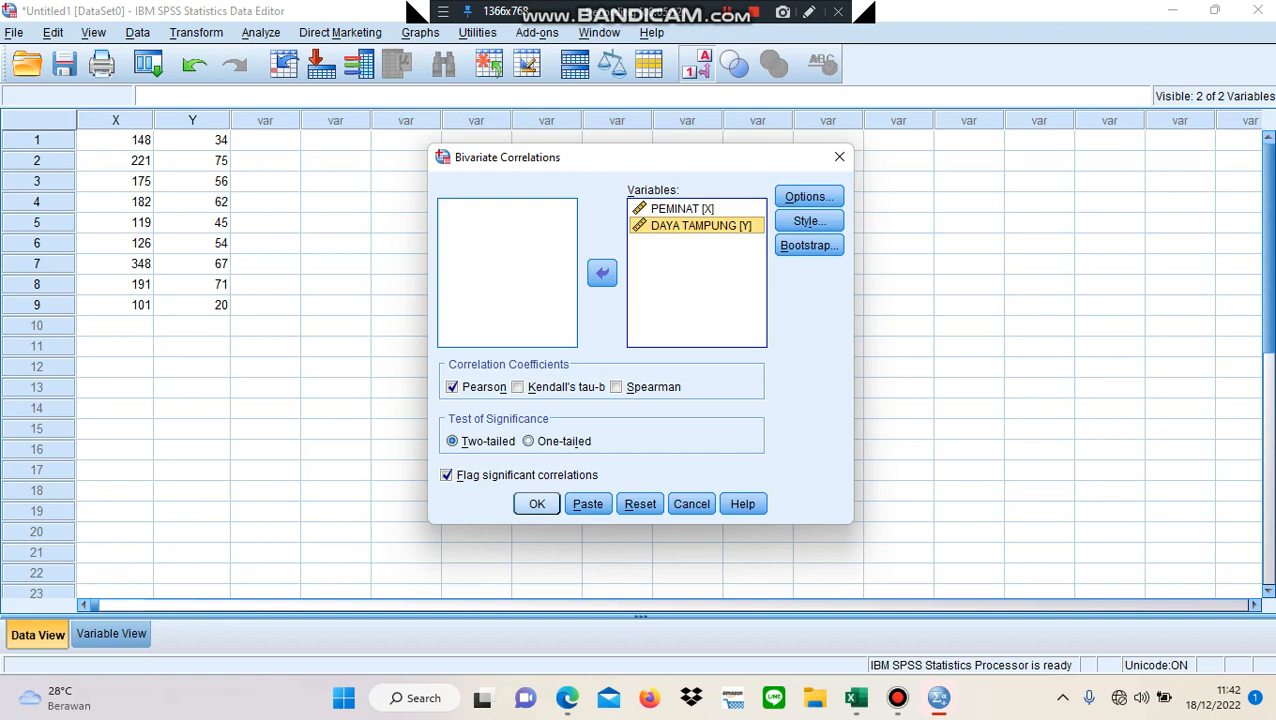
# - Run the two-tailed Pearson correlation of PEMINAT and DAYA TAMPUNG with significant correlations flagged
pyautogui.press('Return')
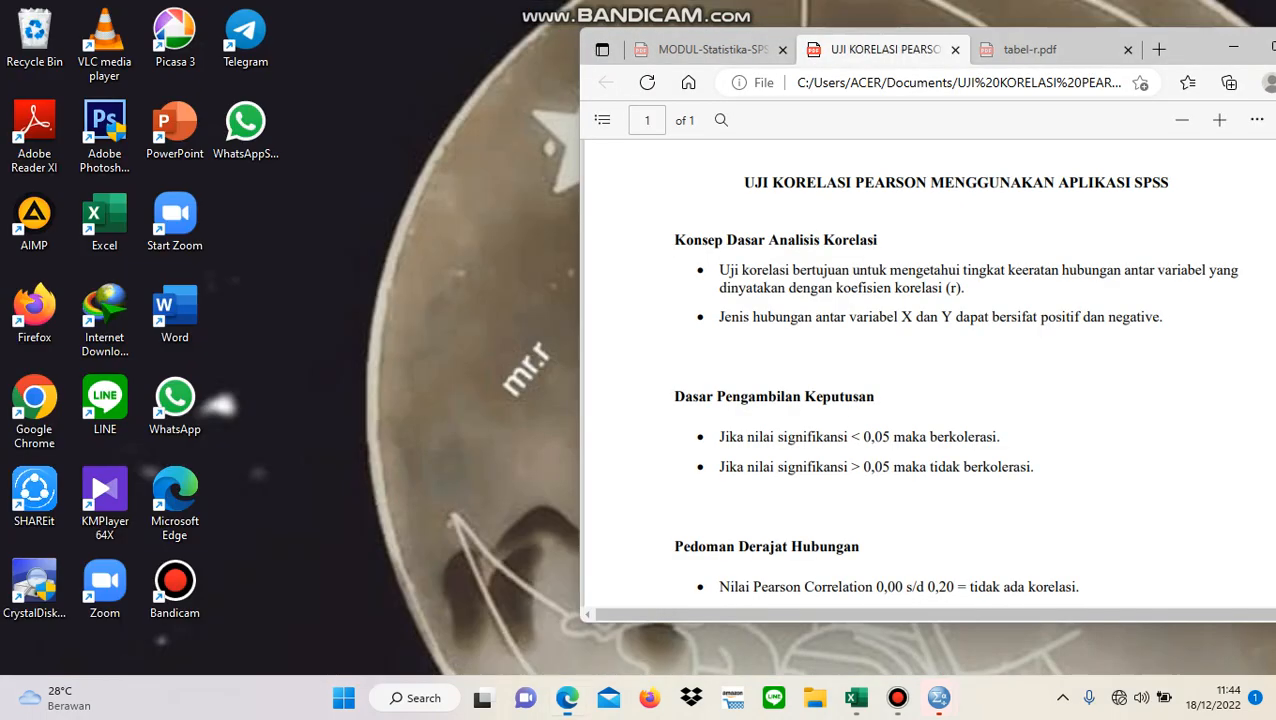
# - Switch to the UJI KORELASI PEARSON PDF in Edge, highlight the 0,61 s/d 0,80 range under Pedoman Derajat Hubungan, and return to the SPSS correlations table
pyautogui.click(566, 595)
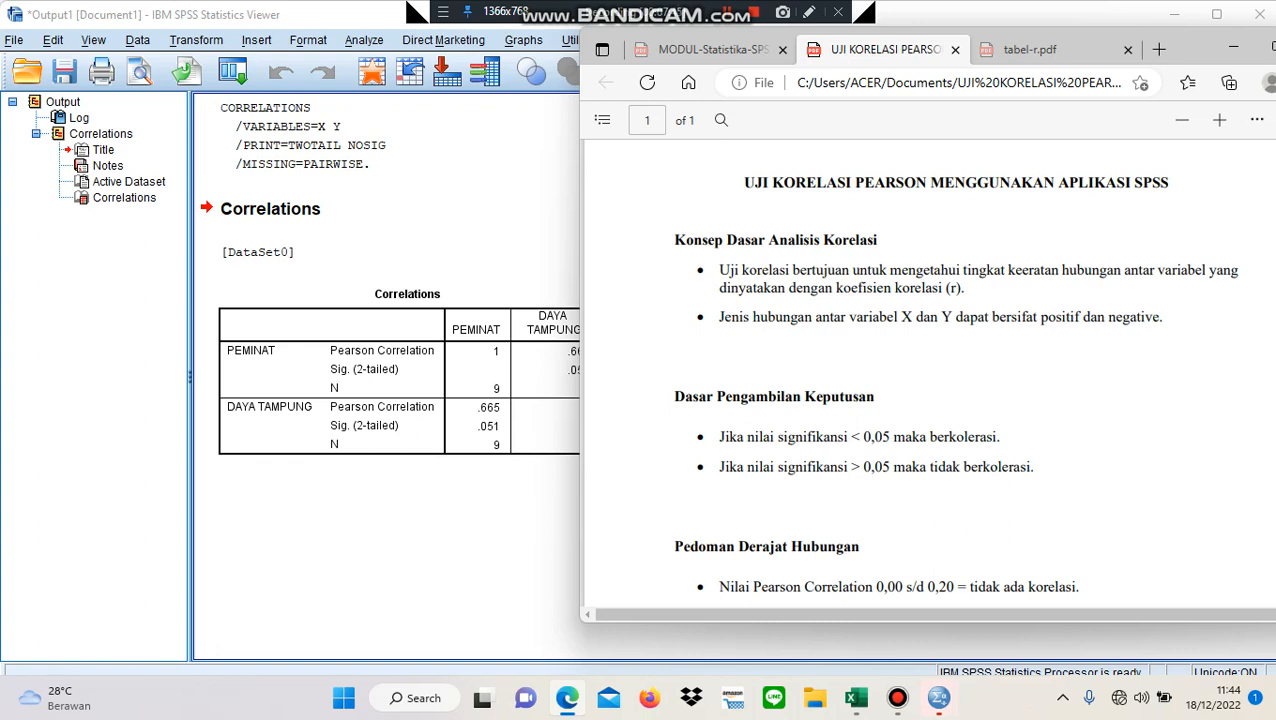
pyautogui.scroll(-4, 928, 380)
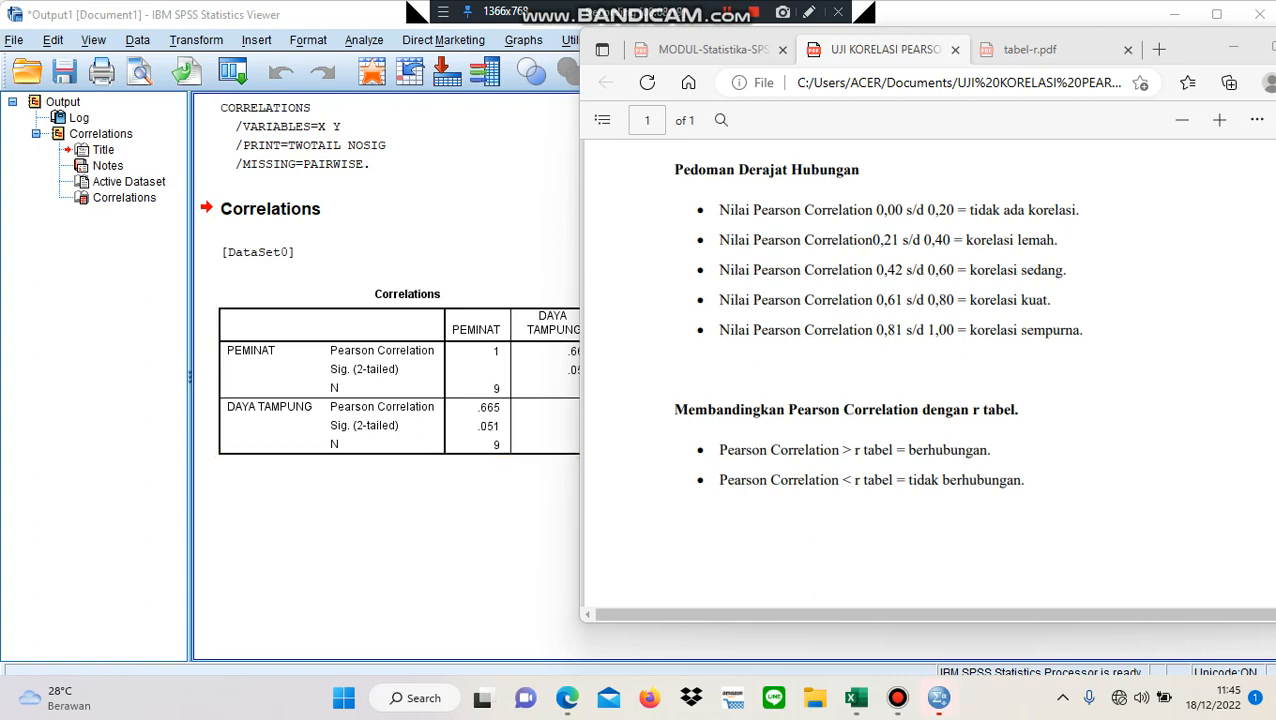
pyautogui.moveTo(866, 300); pyautogui.dragTo(954, 300)
pyautogui.click(488, 408)
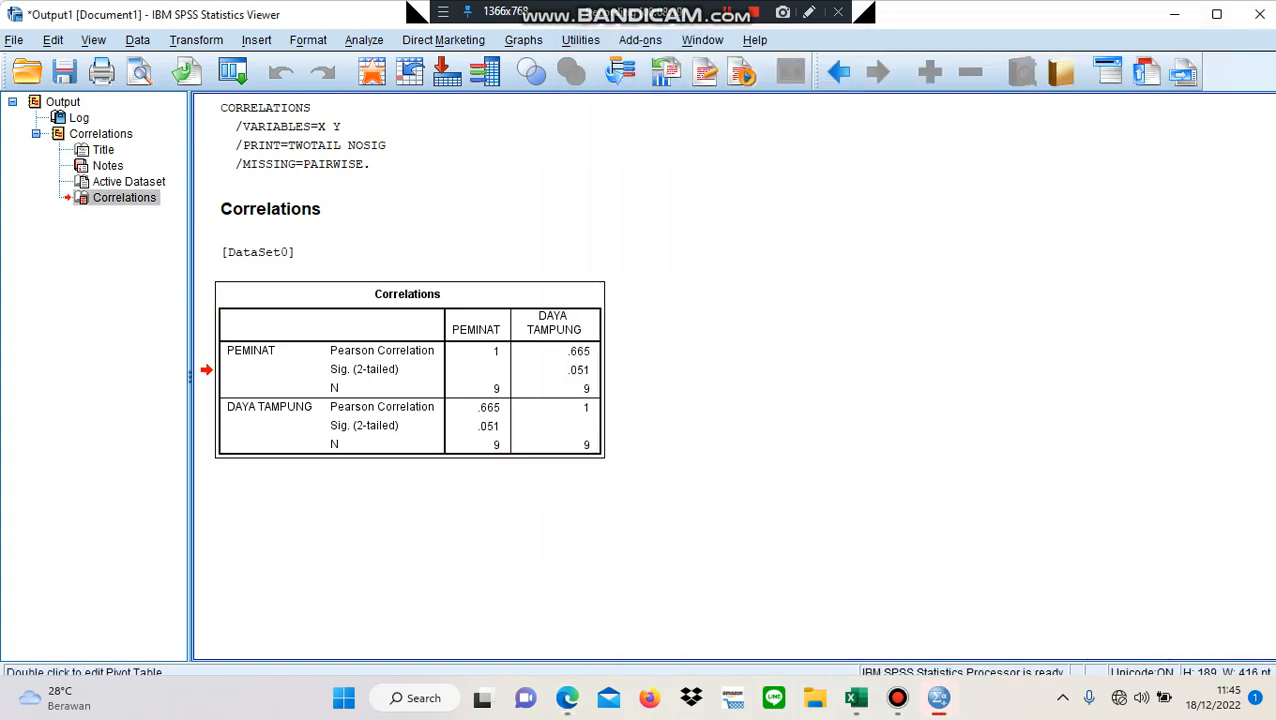
# - Consult the r table in tabel-r.pdf and the r tabel comparison rules in the UJI KORELASI PEARSON PDF, then return to the SPSS output
pyautogui.moveTo(938, 698)
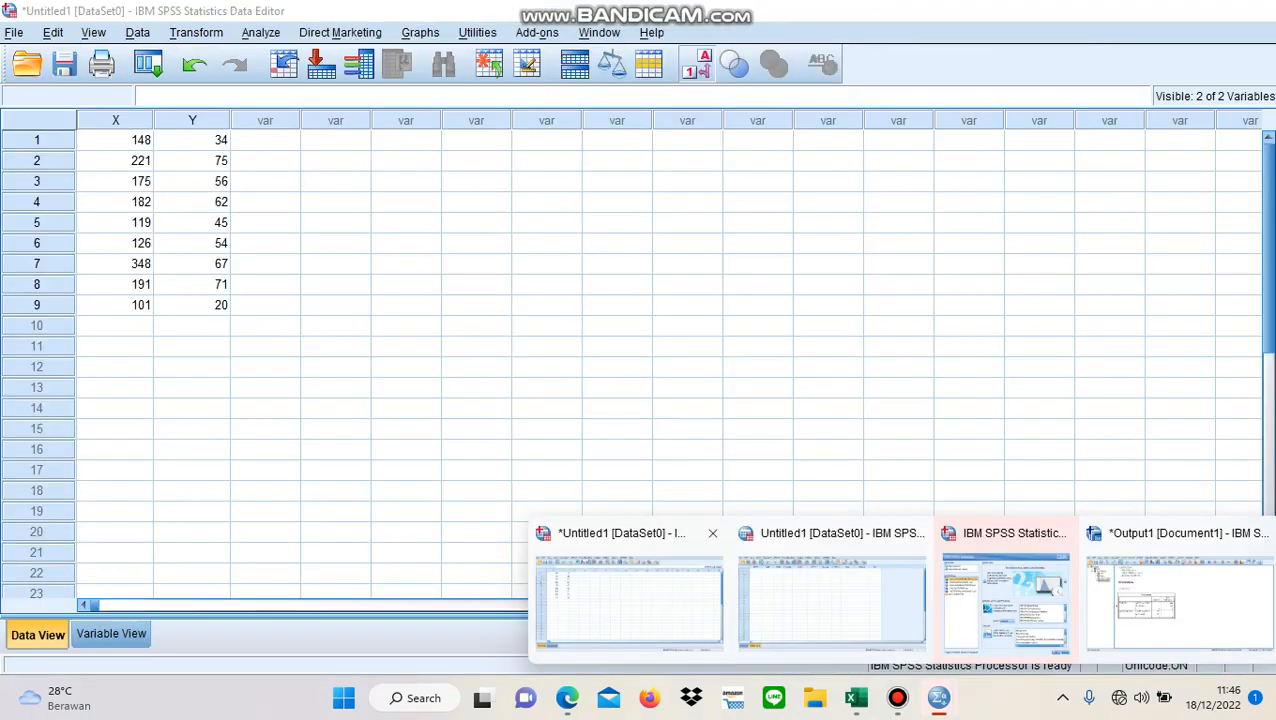
pyautogui.moveTo(567, 698)
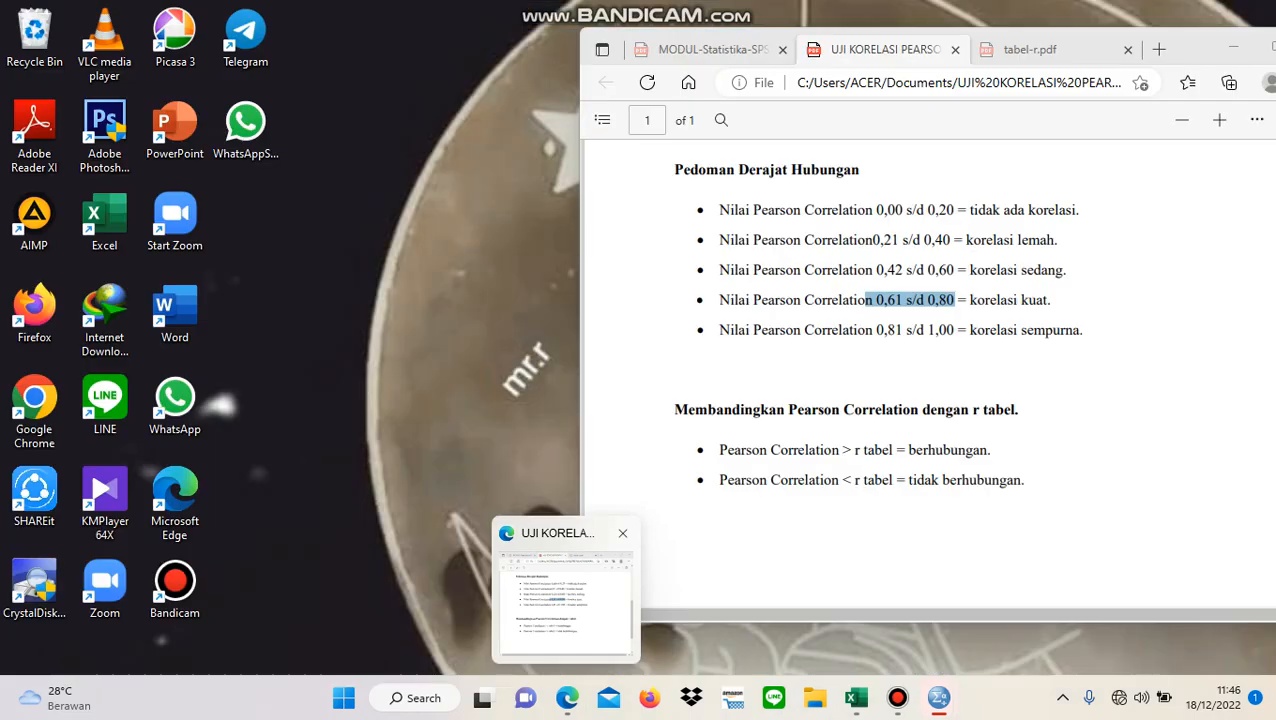
pyautogui.click(565, 590)
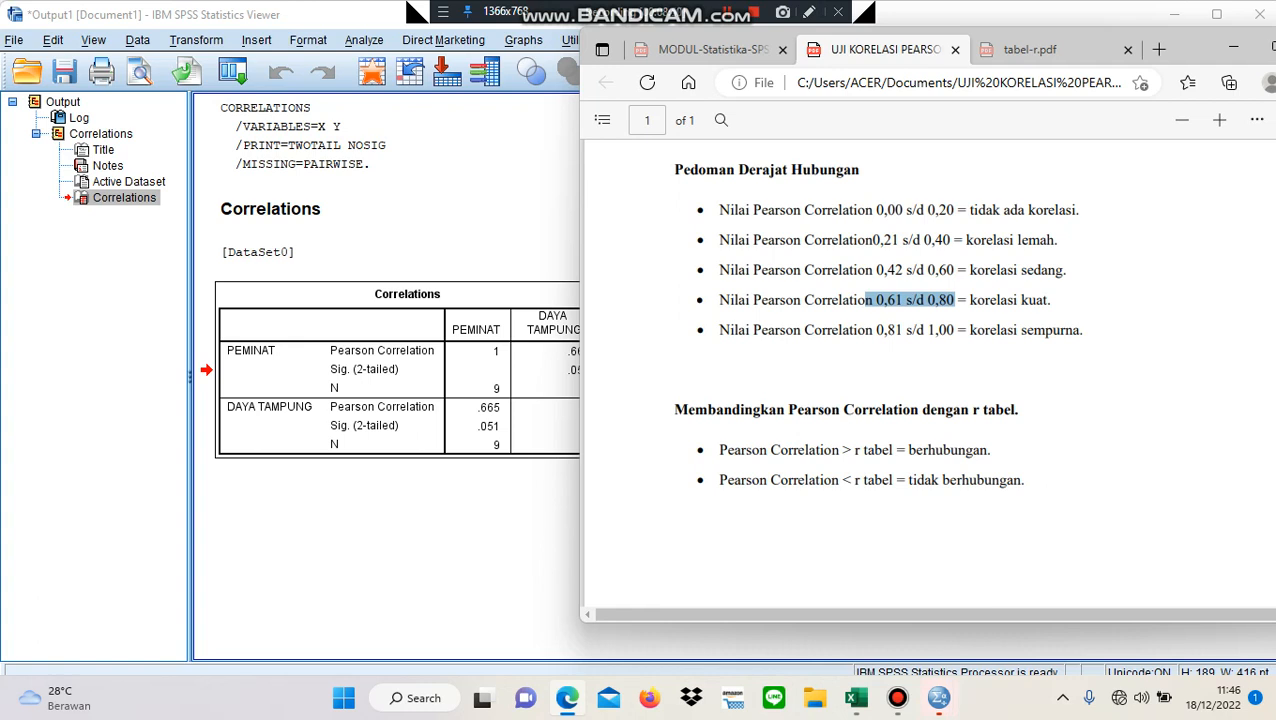
pyautogui.moveTo(856, 698)
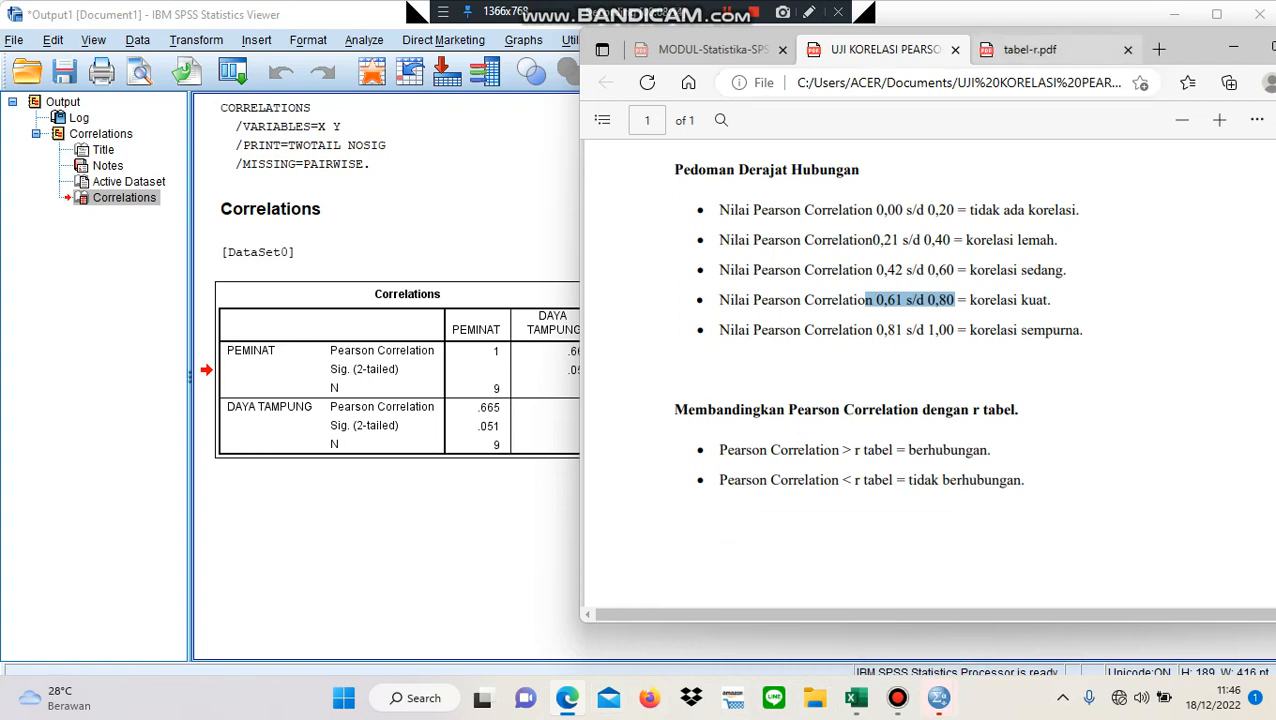
pyautogui.click(1030, 49)
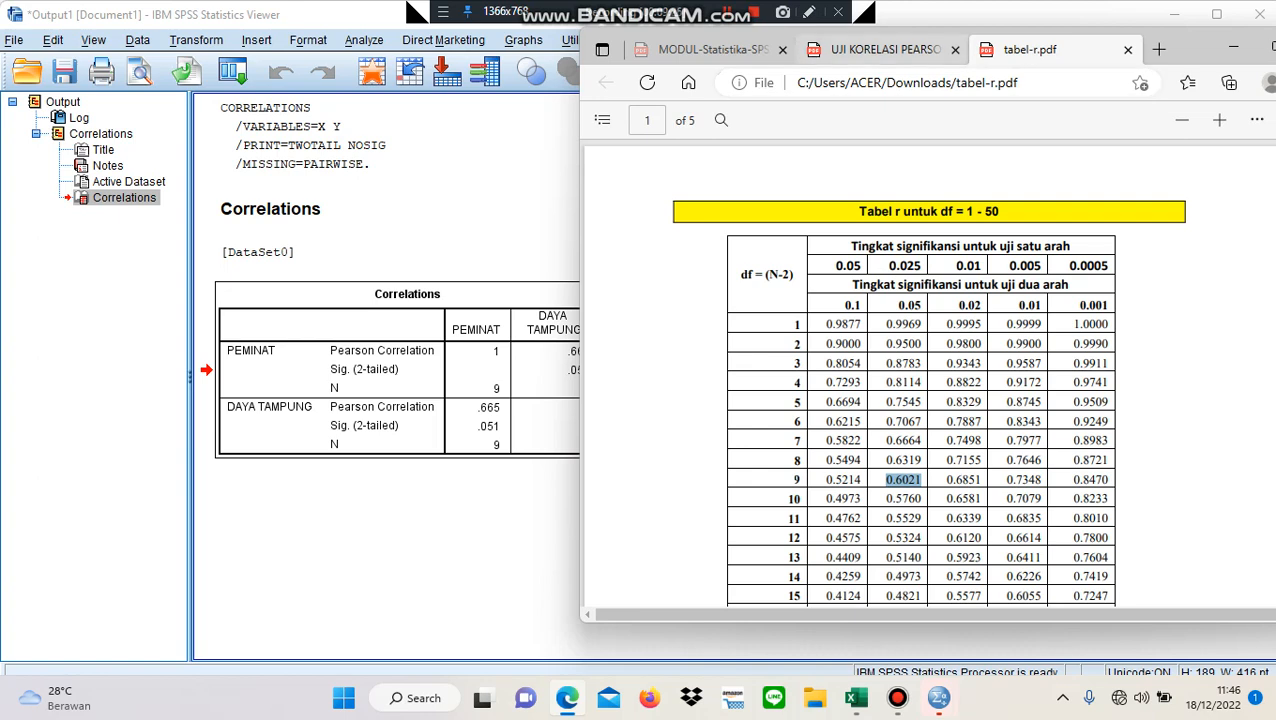
pyautogui.click(880, 49)
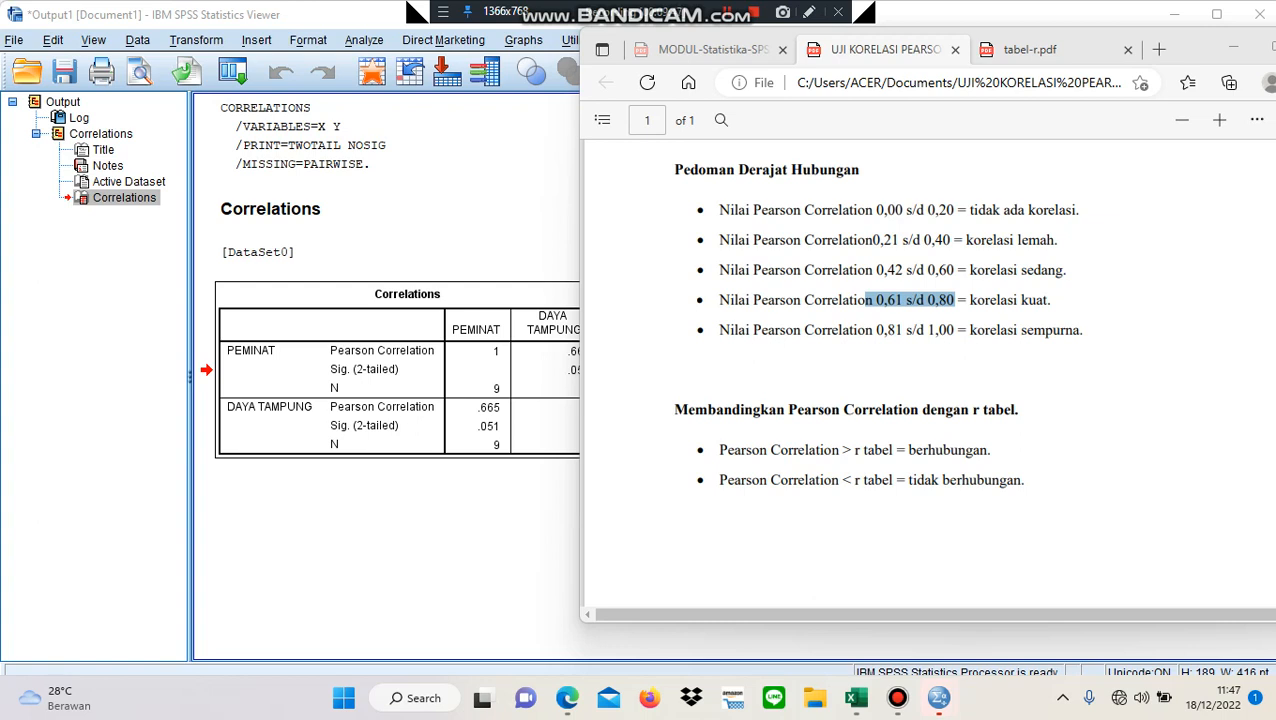
pyautogui.click(400, 540)
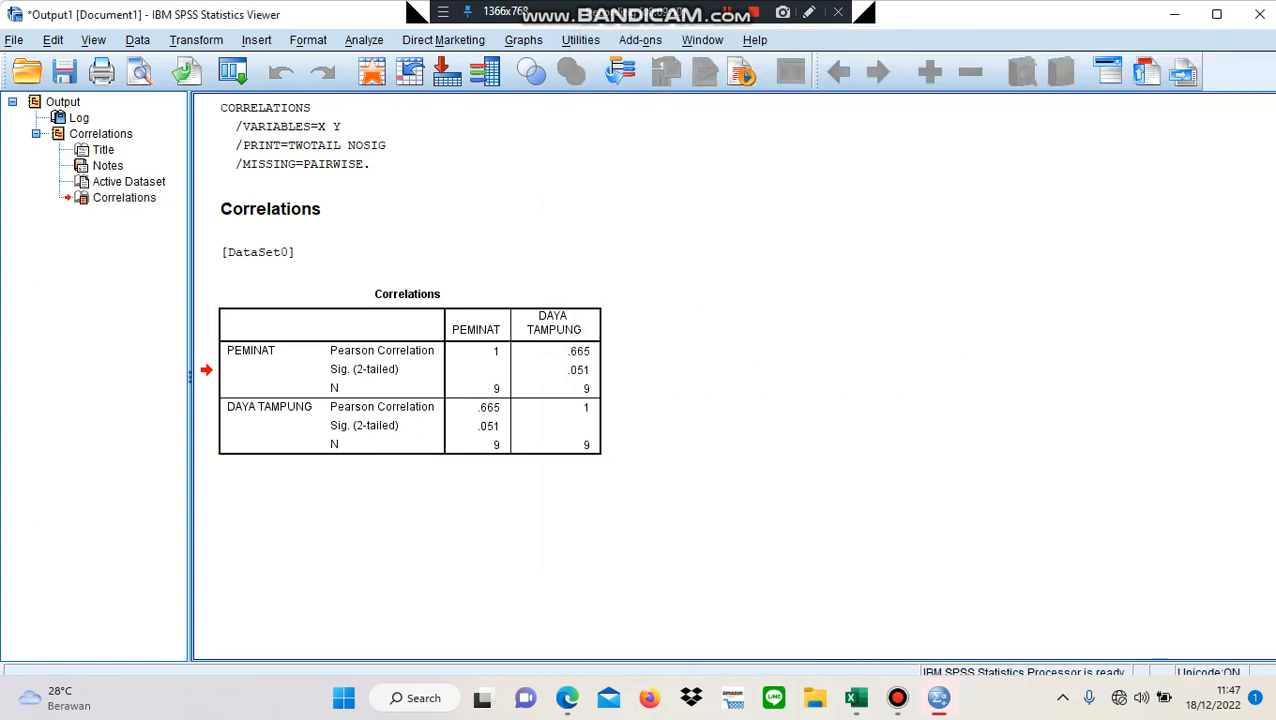